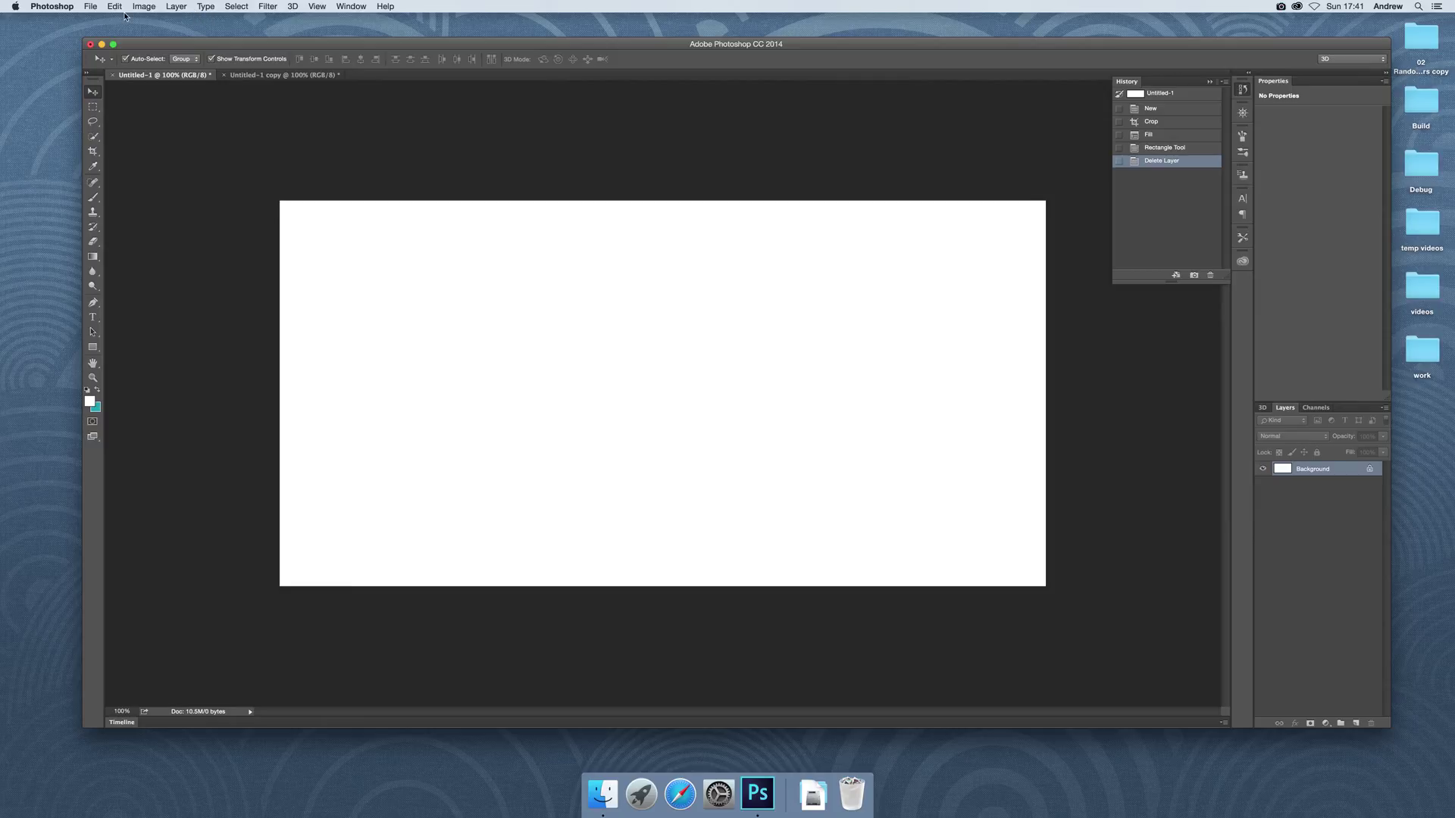
Step: Place the GX235-Rotated-manga-009 EPS as an embedded object after previewing designs 015 through 010
click(91, 6)
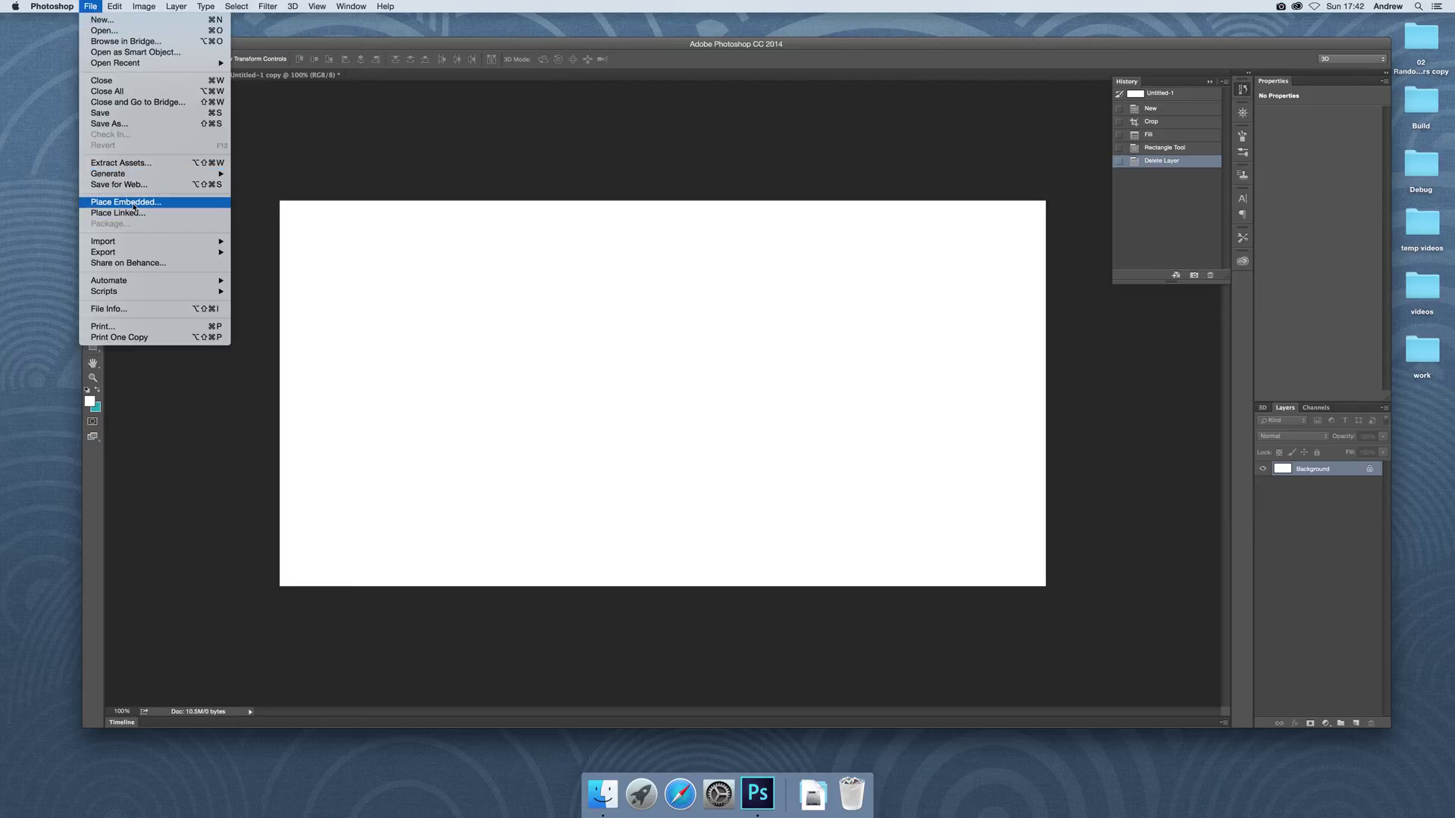
click(126, 202)
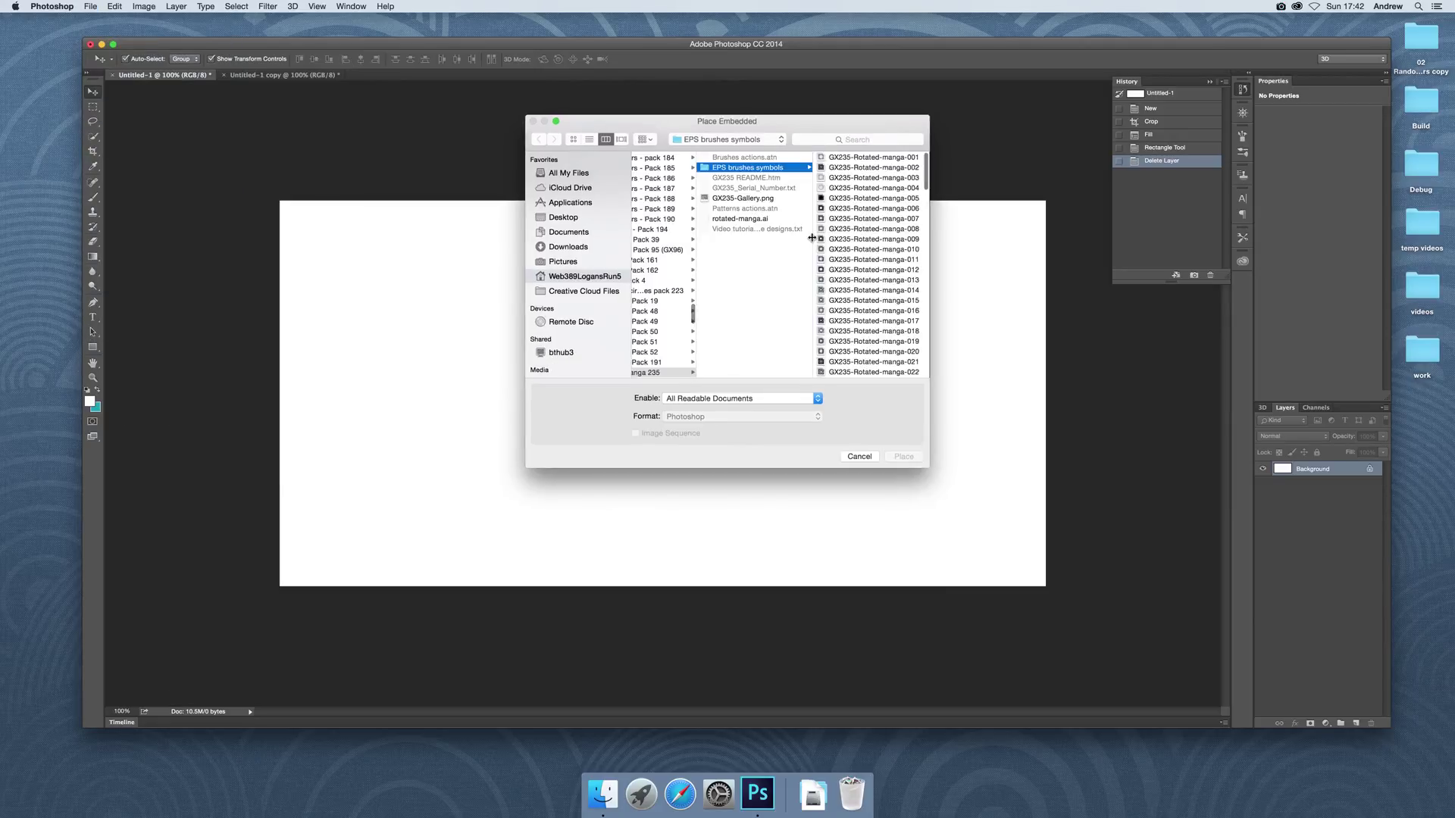
click(889, 302)
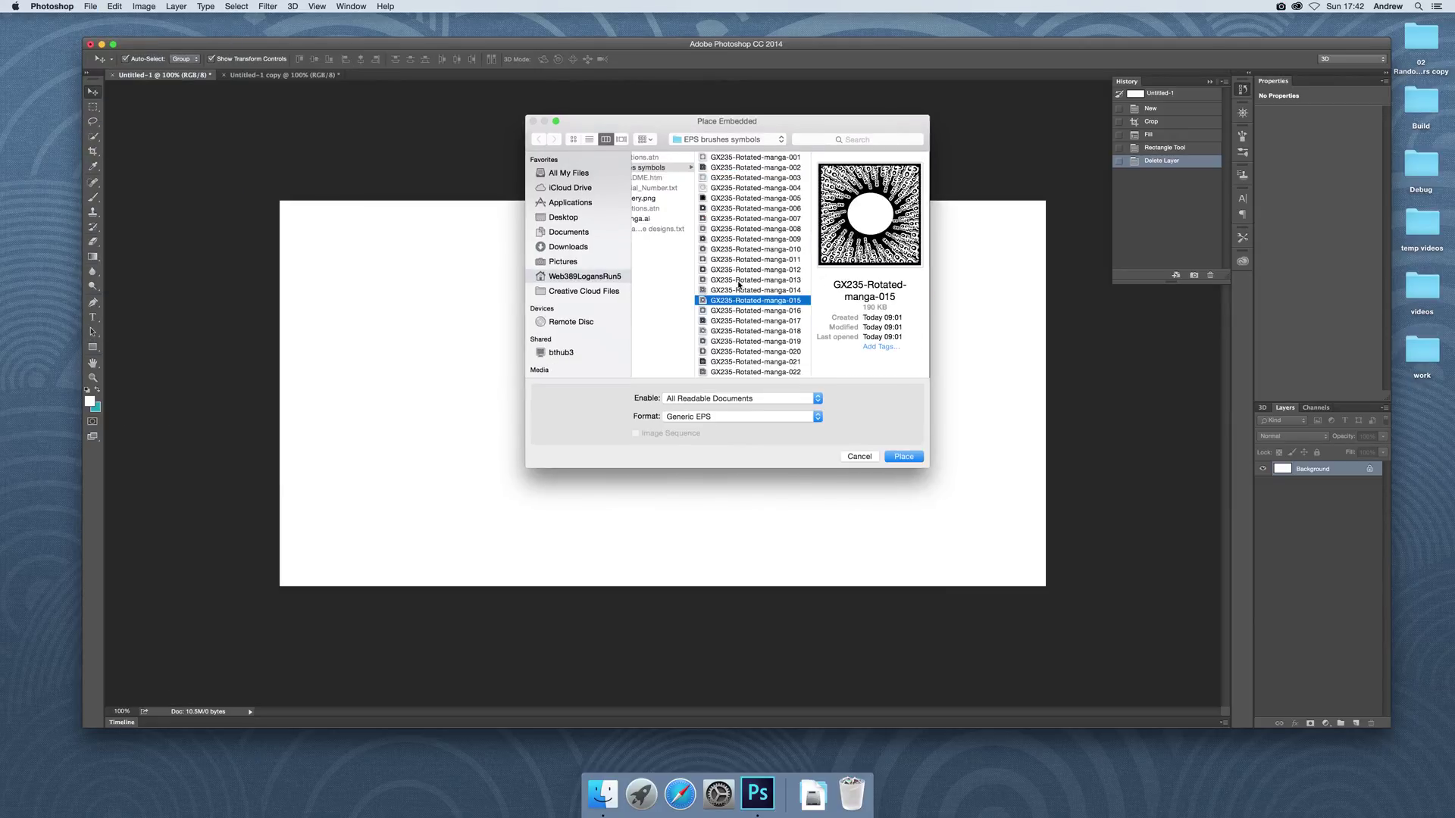
click(739, 279)
click(756, 269)
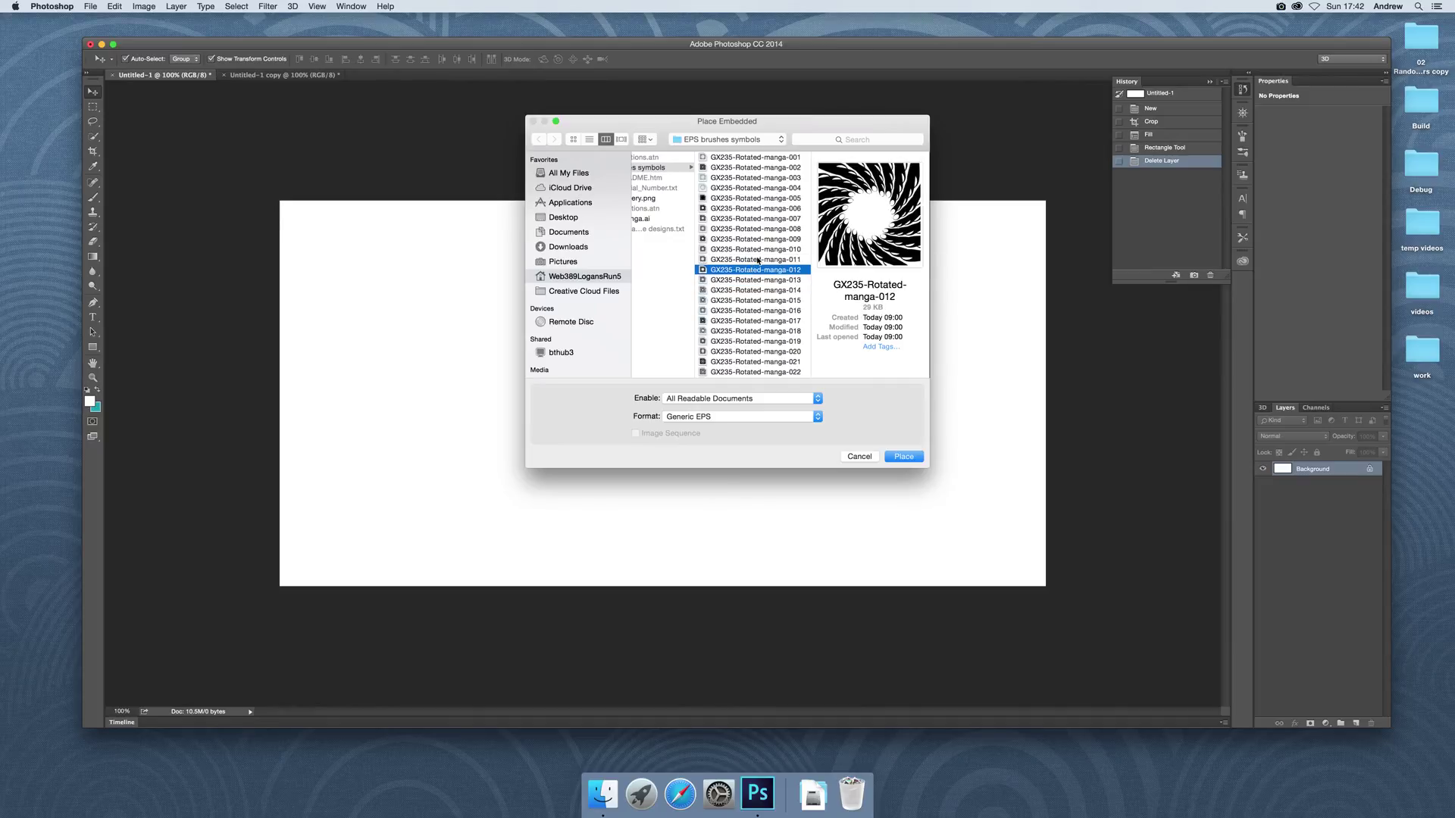
click(758, 259)
click(759, 251)
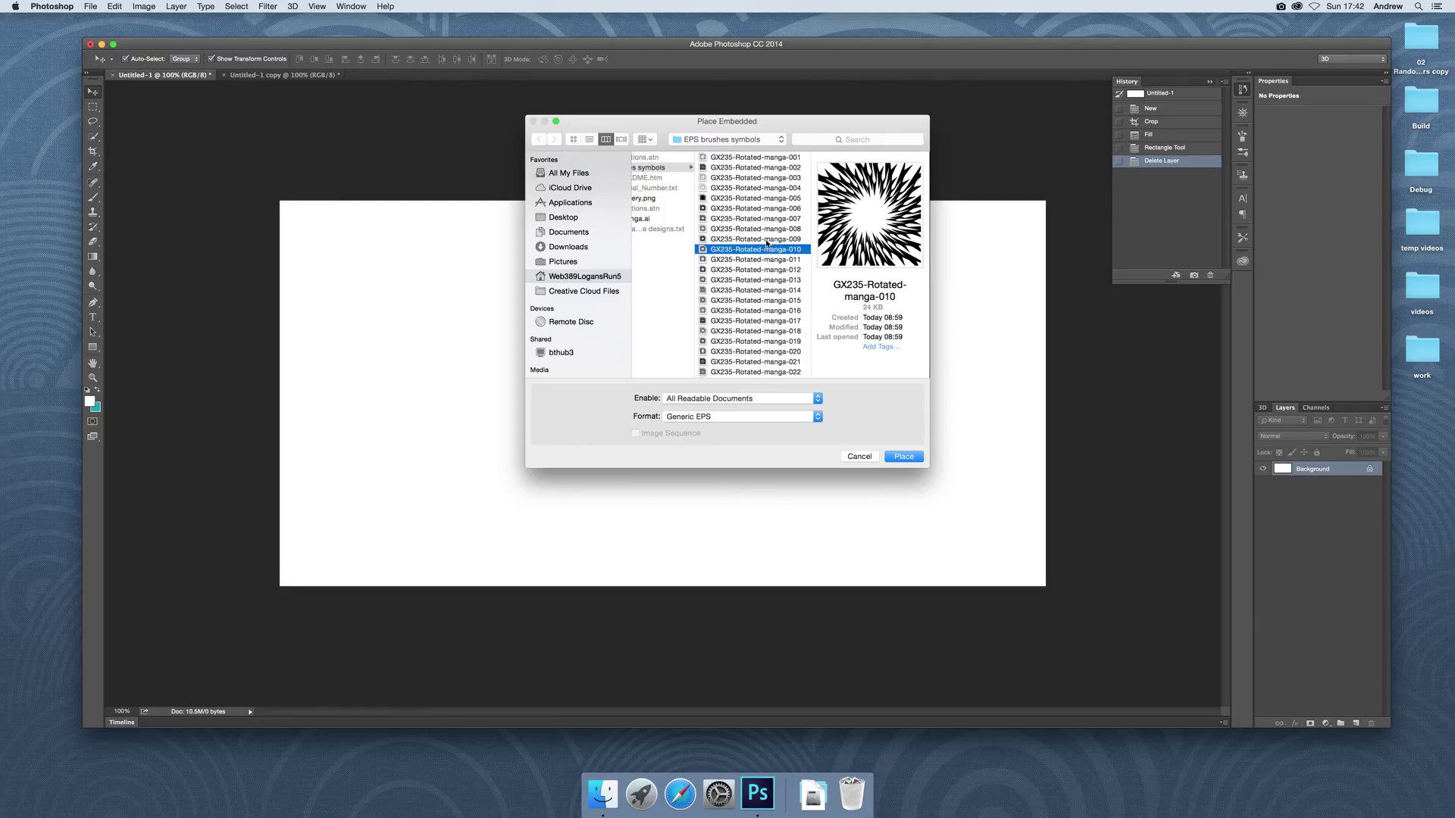
click(766, 239)
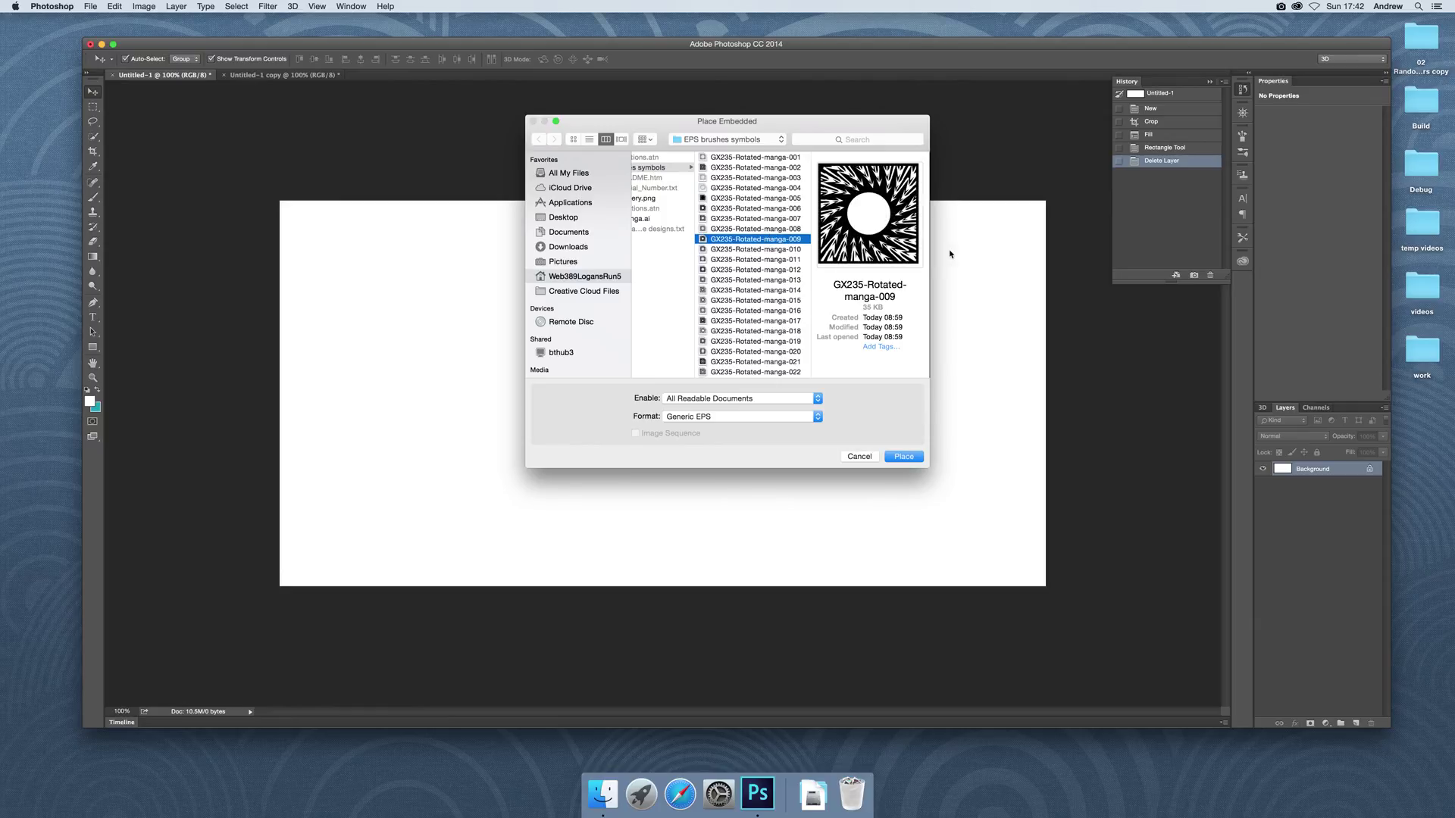
click(914, 459)
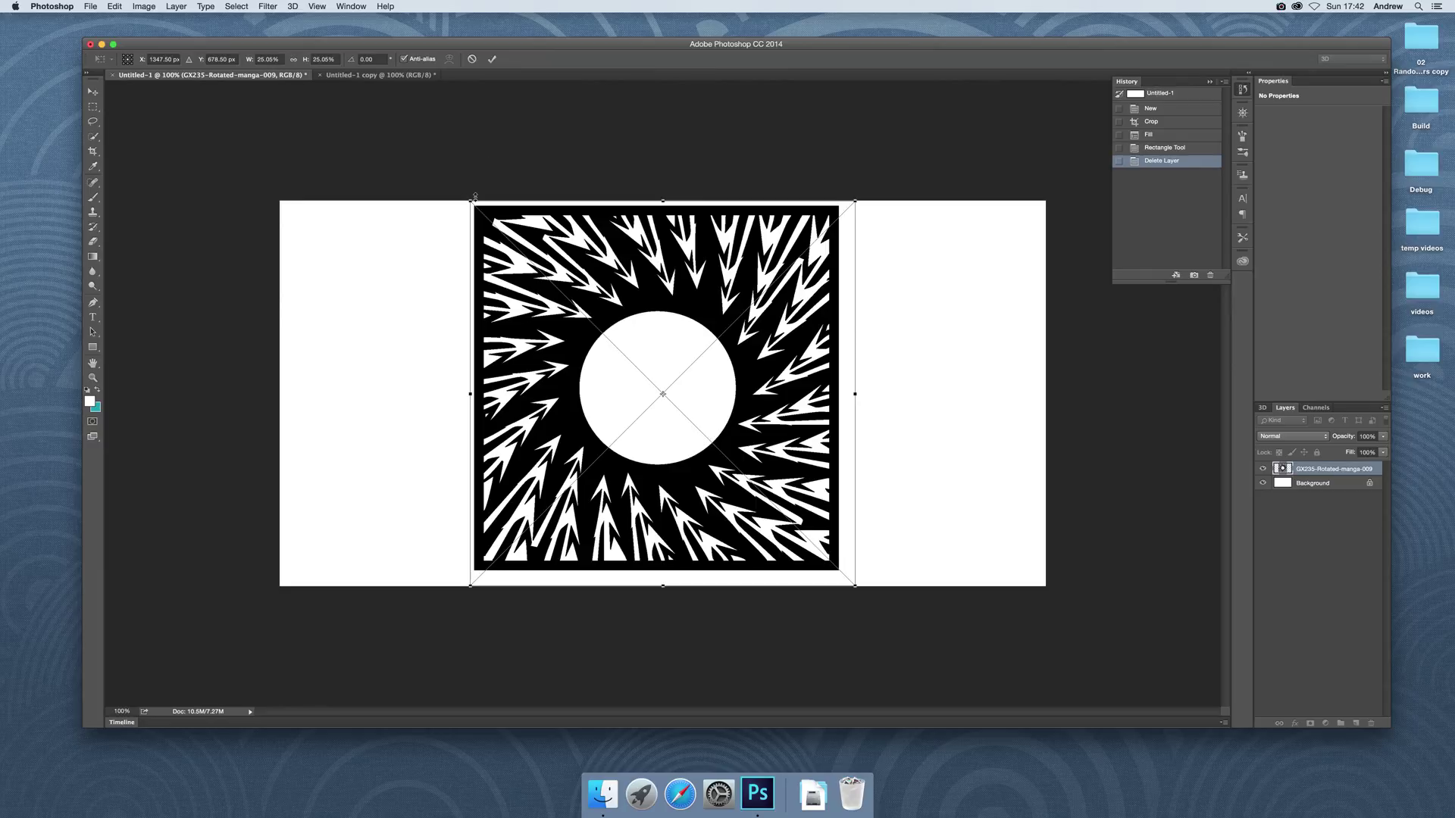
click(492, 59)
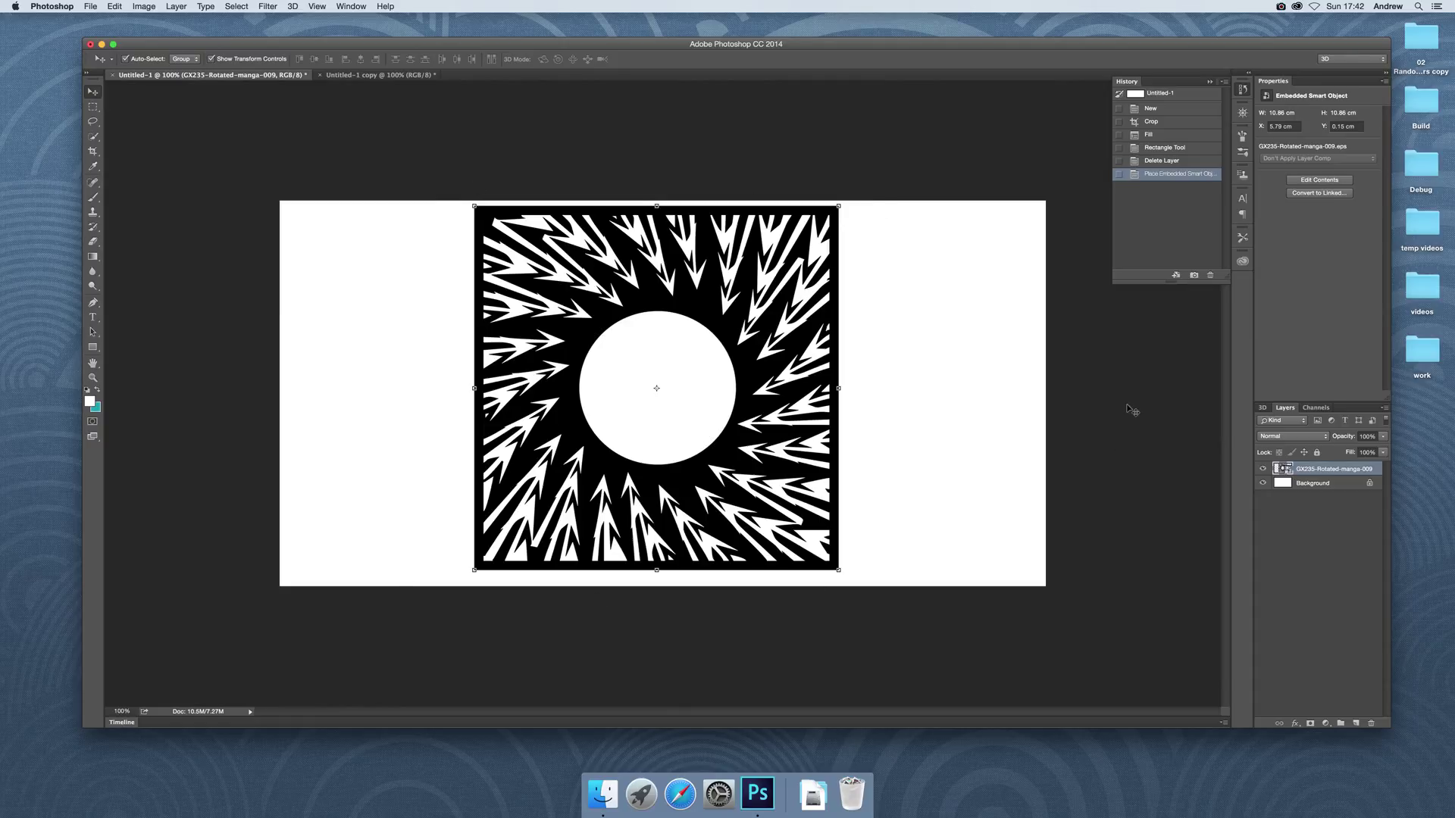
Step: Delete the white Background layer
click(1316, 486)
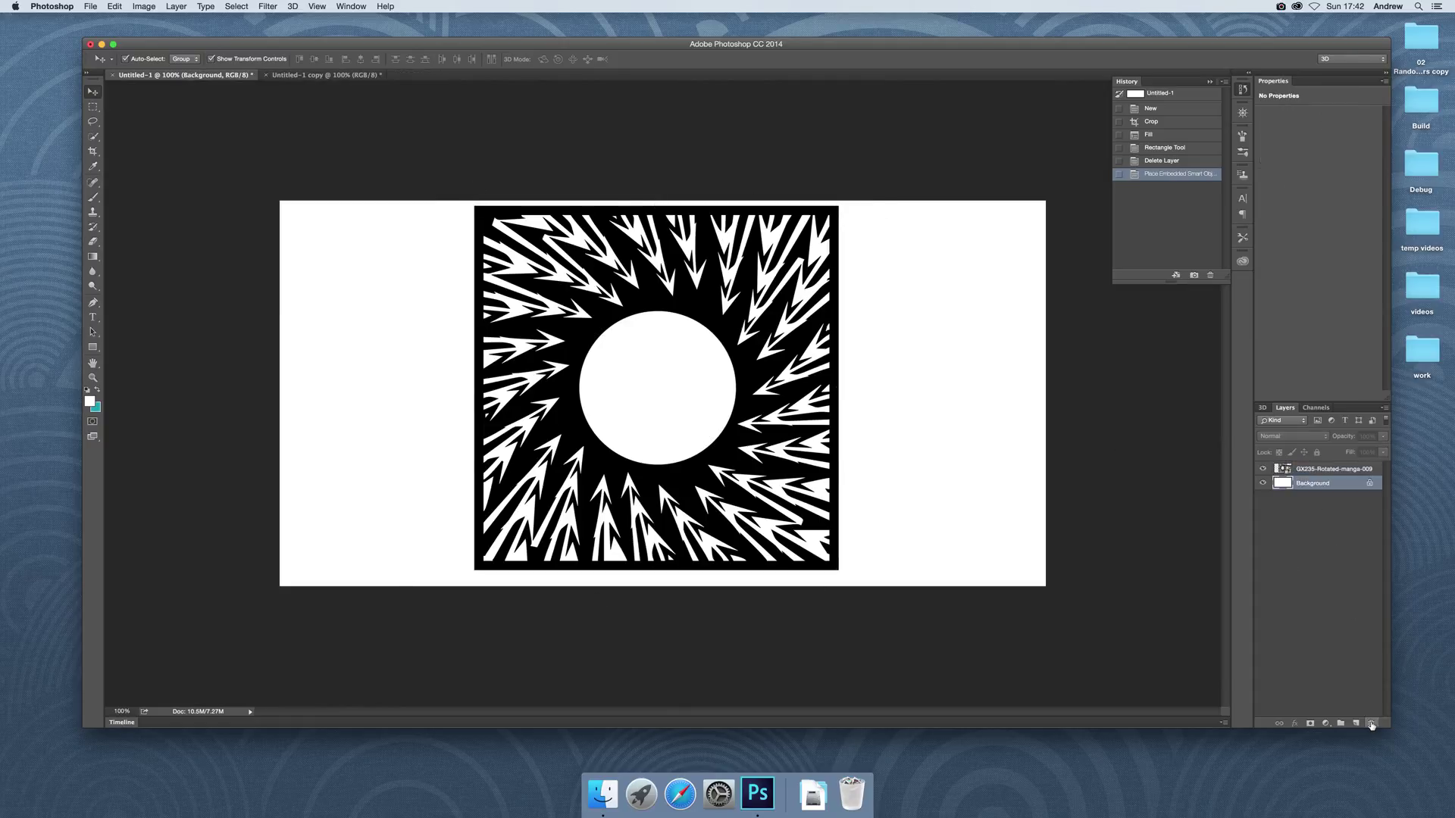
click(1371, 724)
click(824, 257)
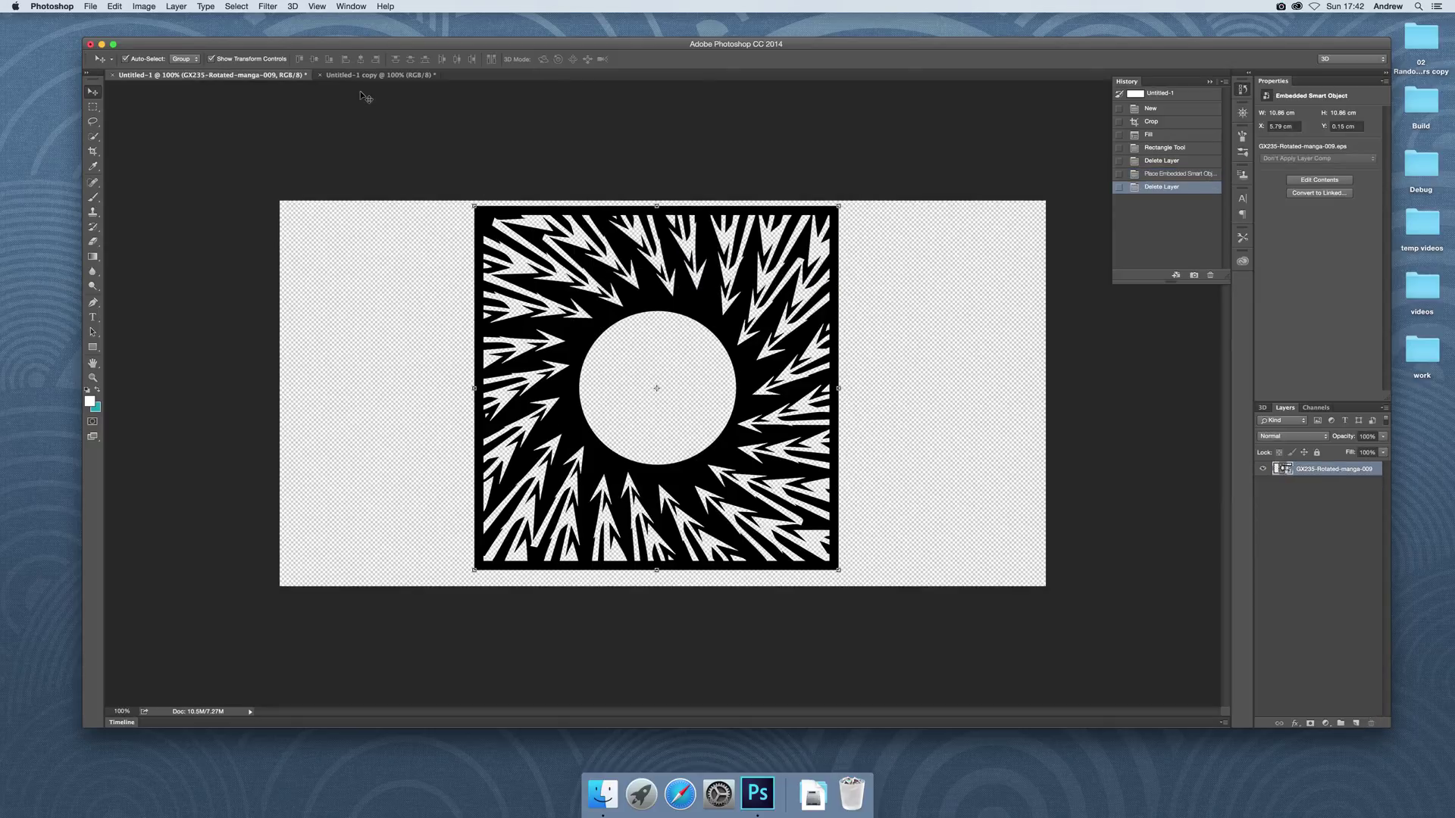
Step: Select exactly the manga design's square with the Rectangular Marquee
click(93, 107)
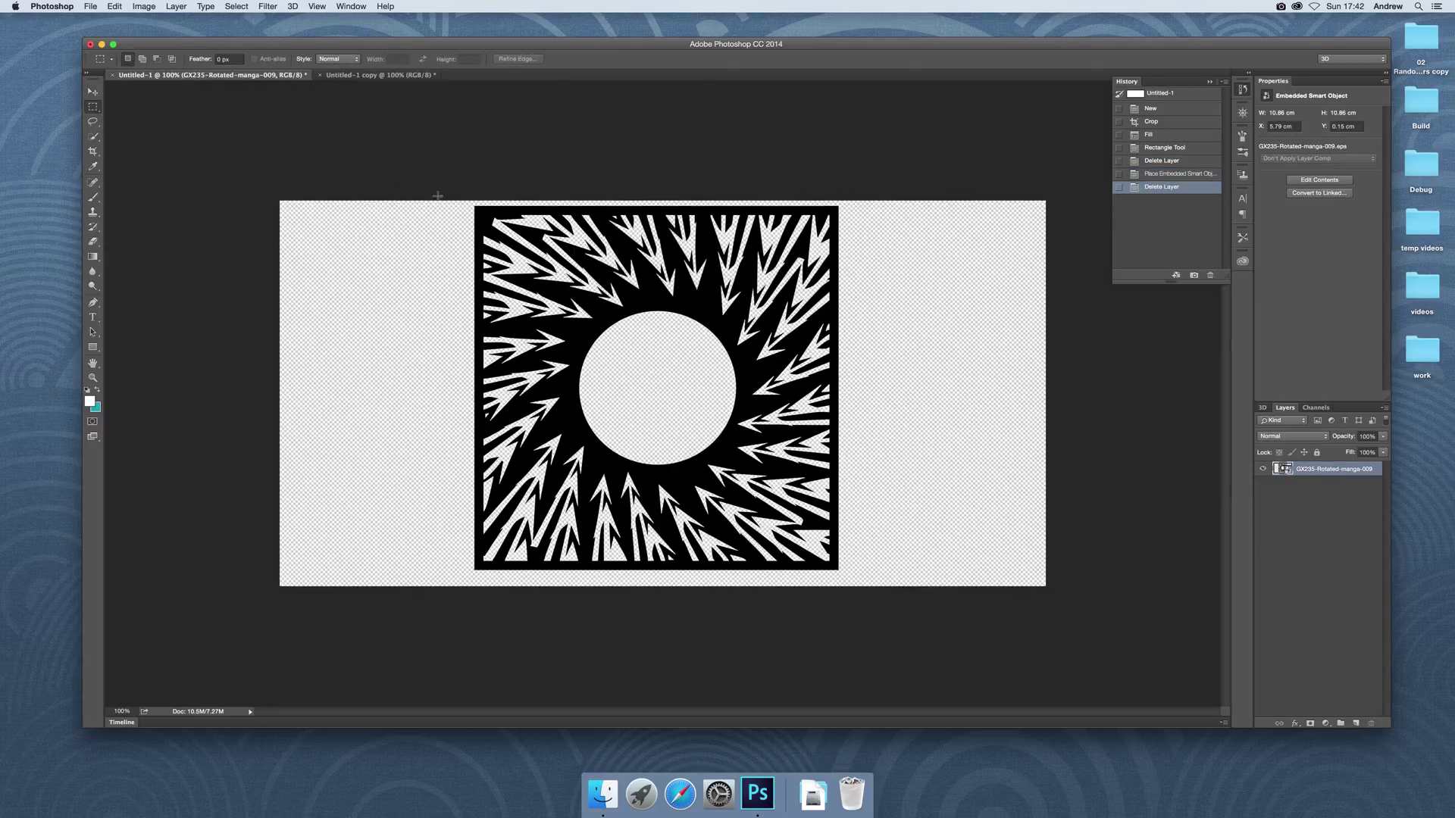
drag(466, 203, 846, 580)
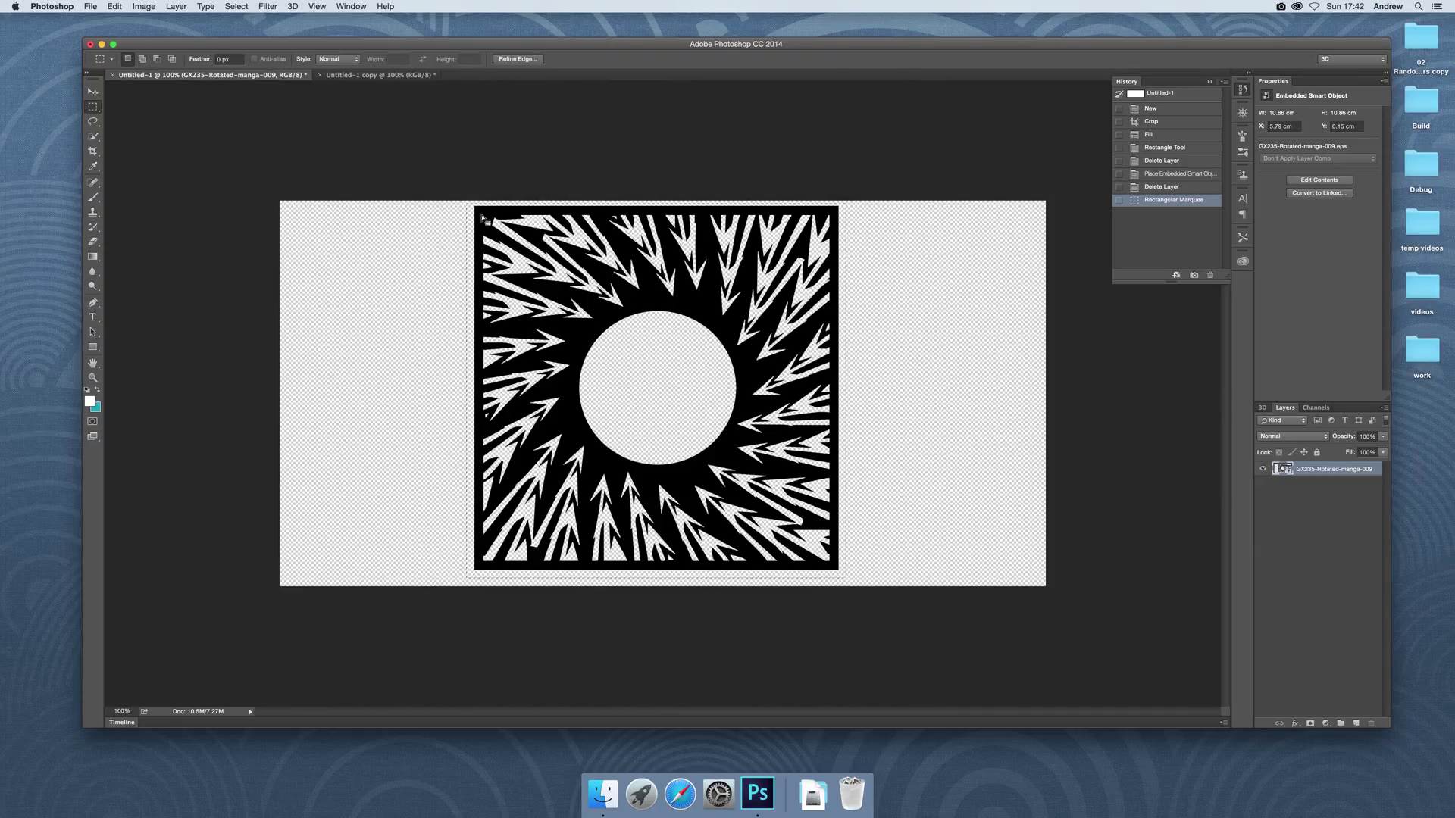
click(526, 175)
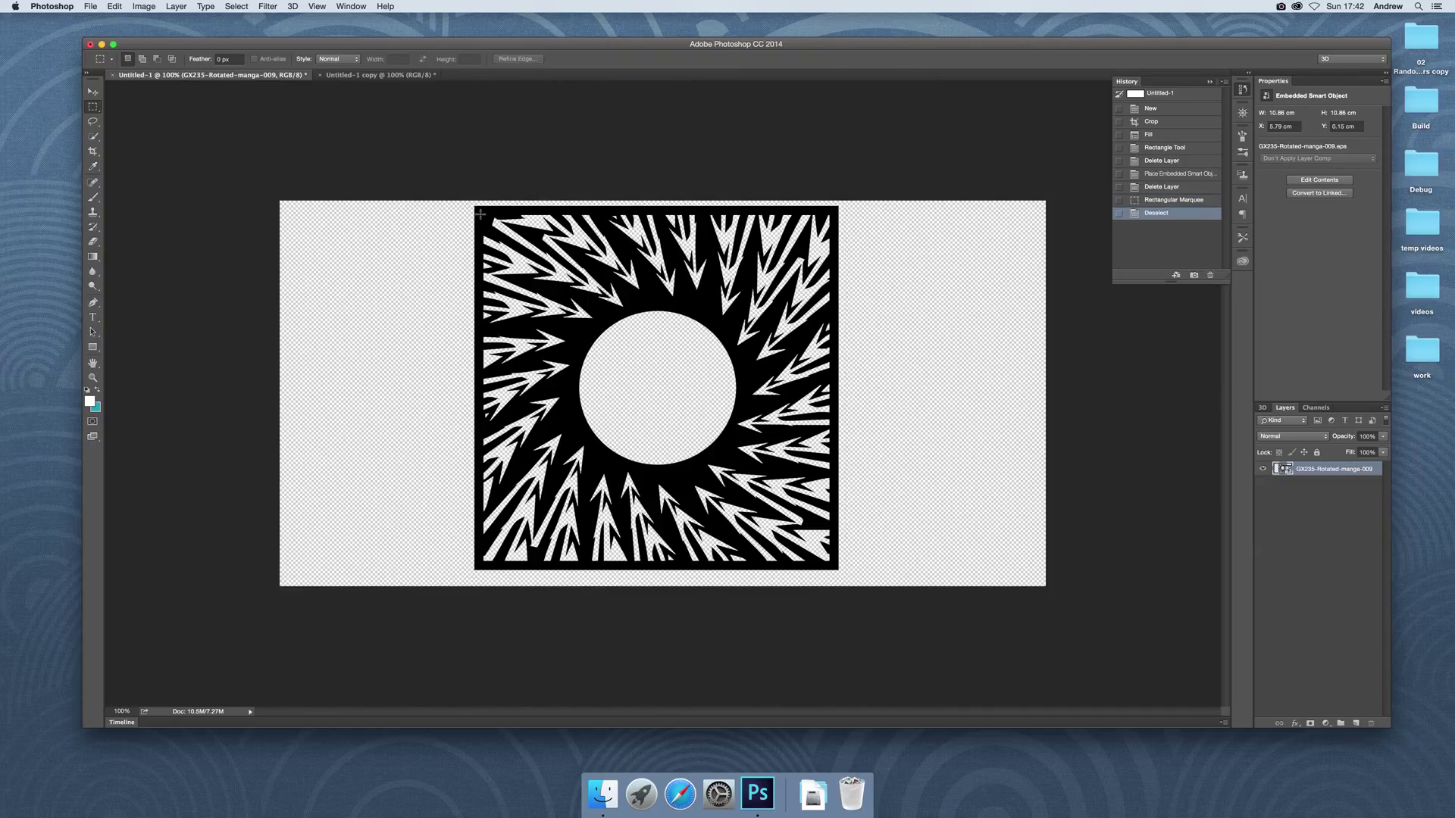
drag(479, 210, 834, 565)
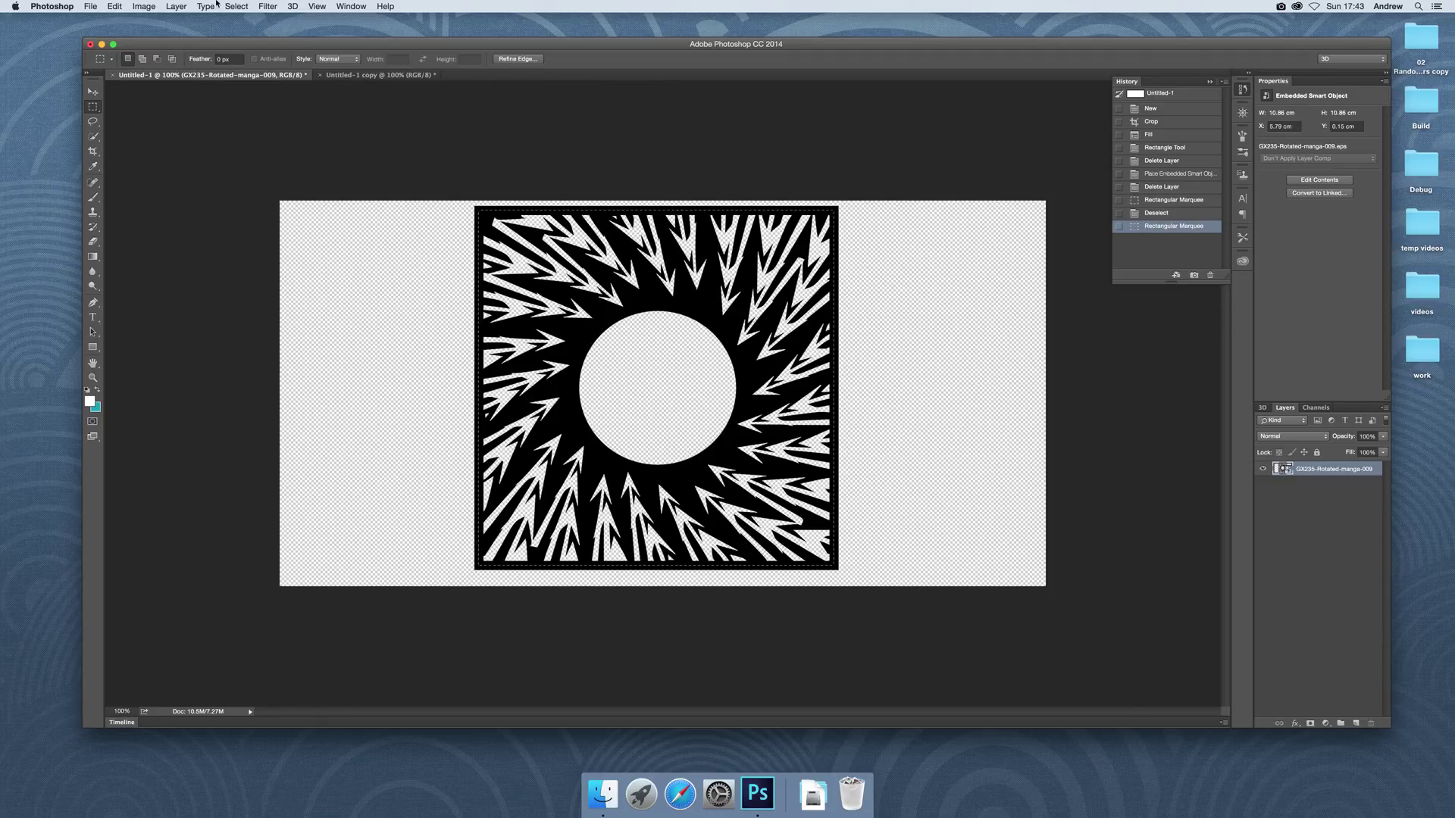
click(114, 7)
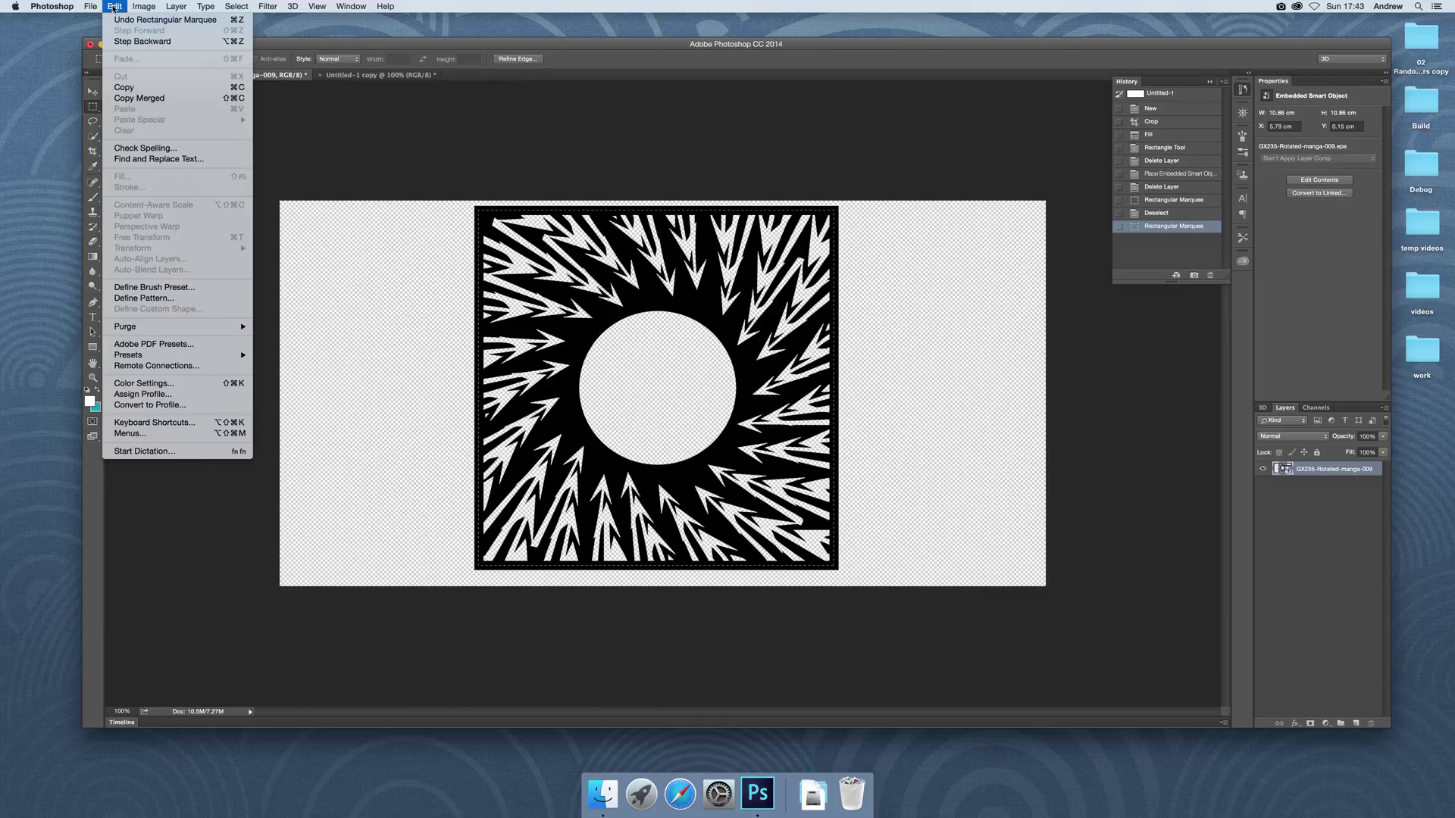
Step: Define the selection as Pattern 4, then revert history to the blank white Background canvas
click(173, 298)
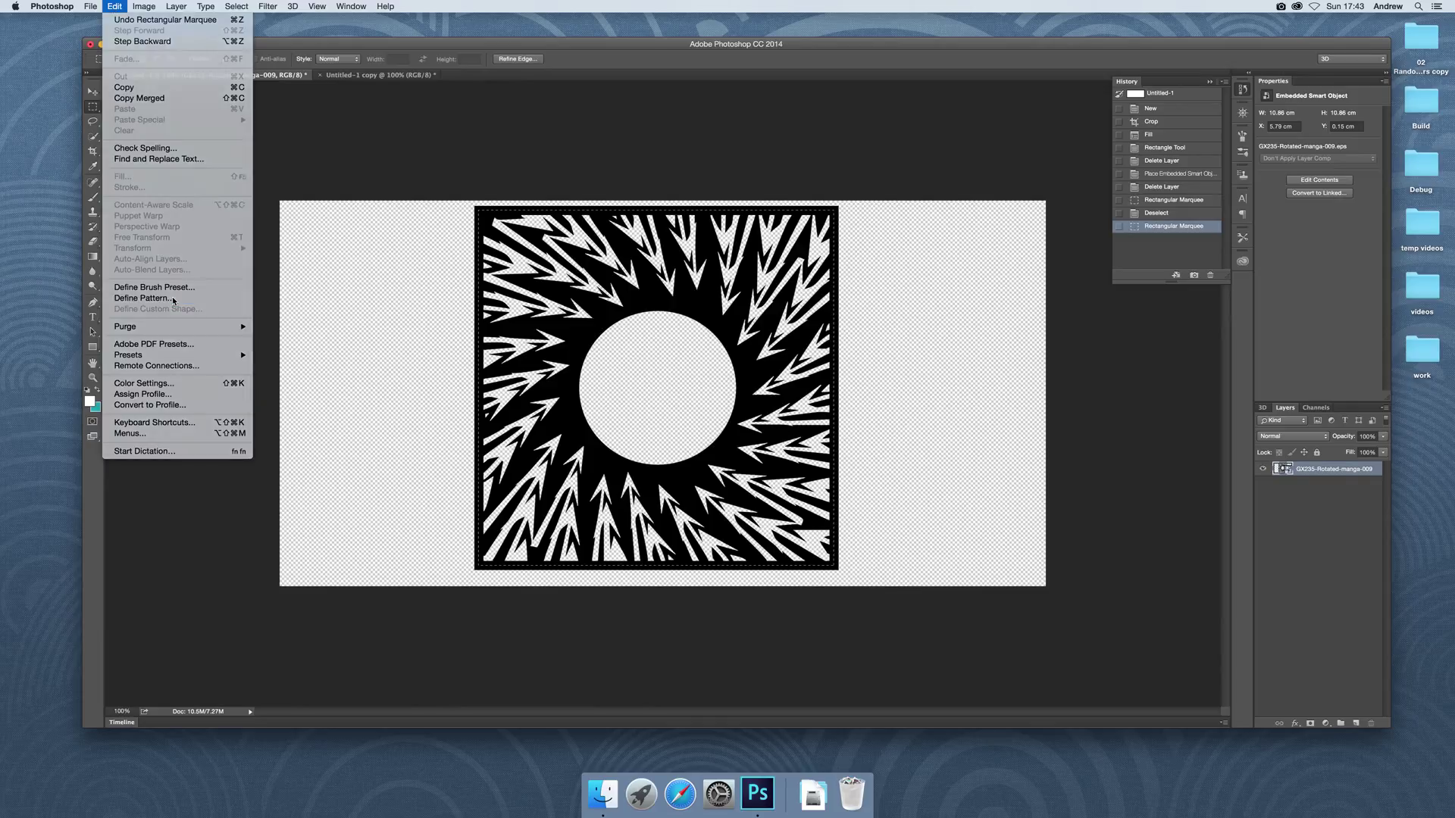
click(858, 374)
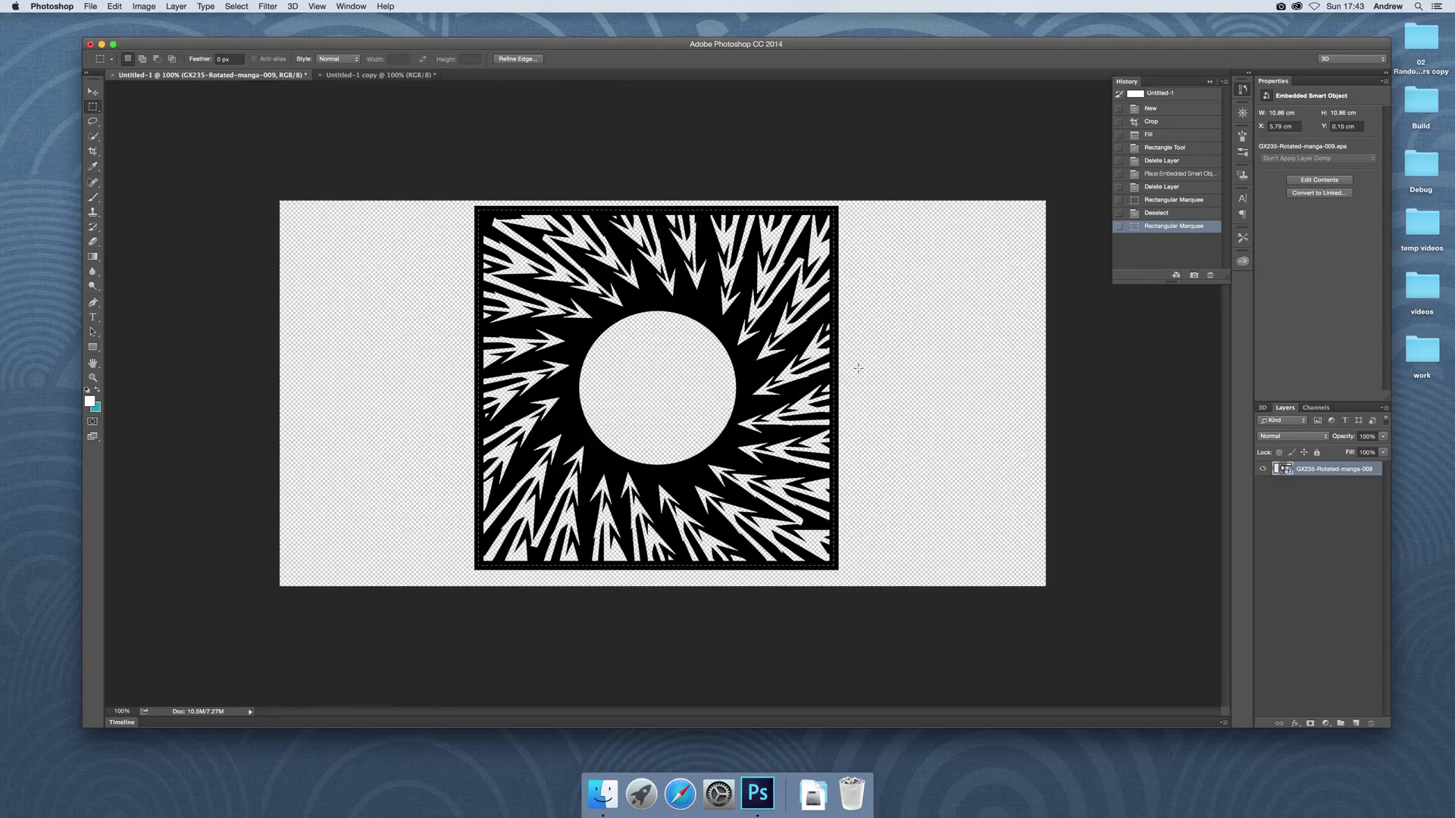
click(1168, 163)
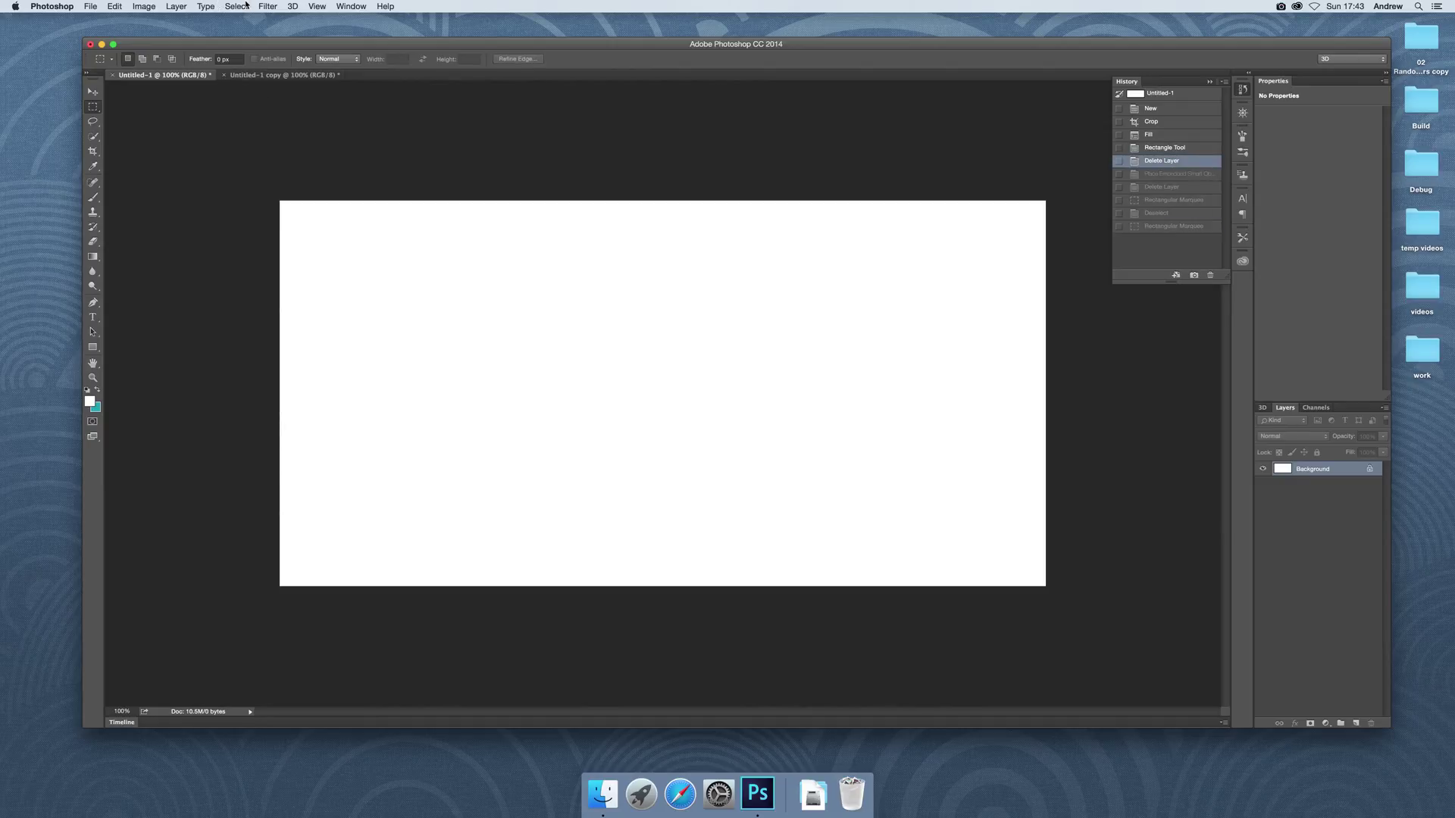
click(176, 9)
mouse_move(280, 110)
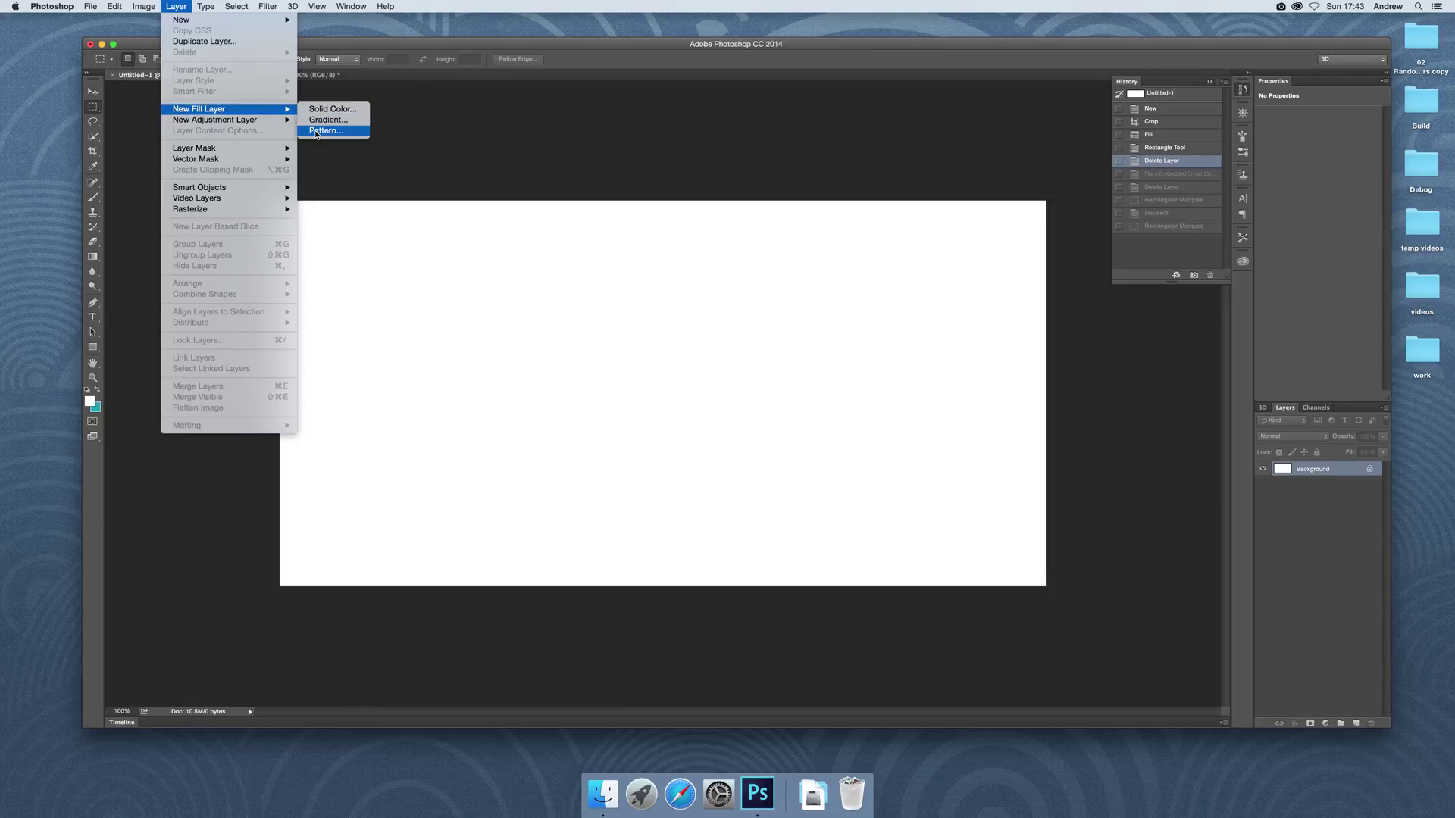
click(325, 131)
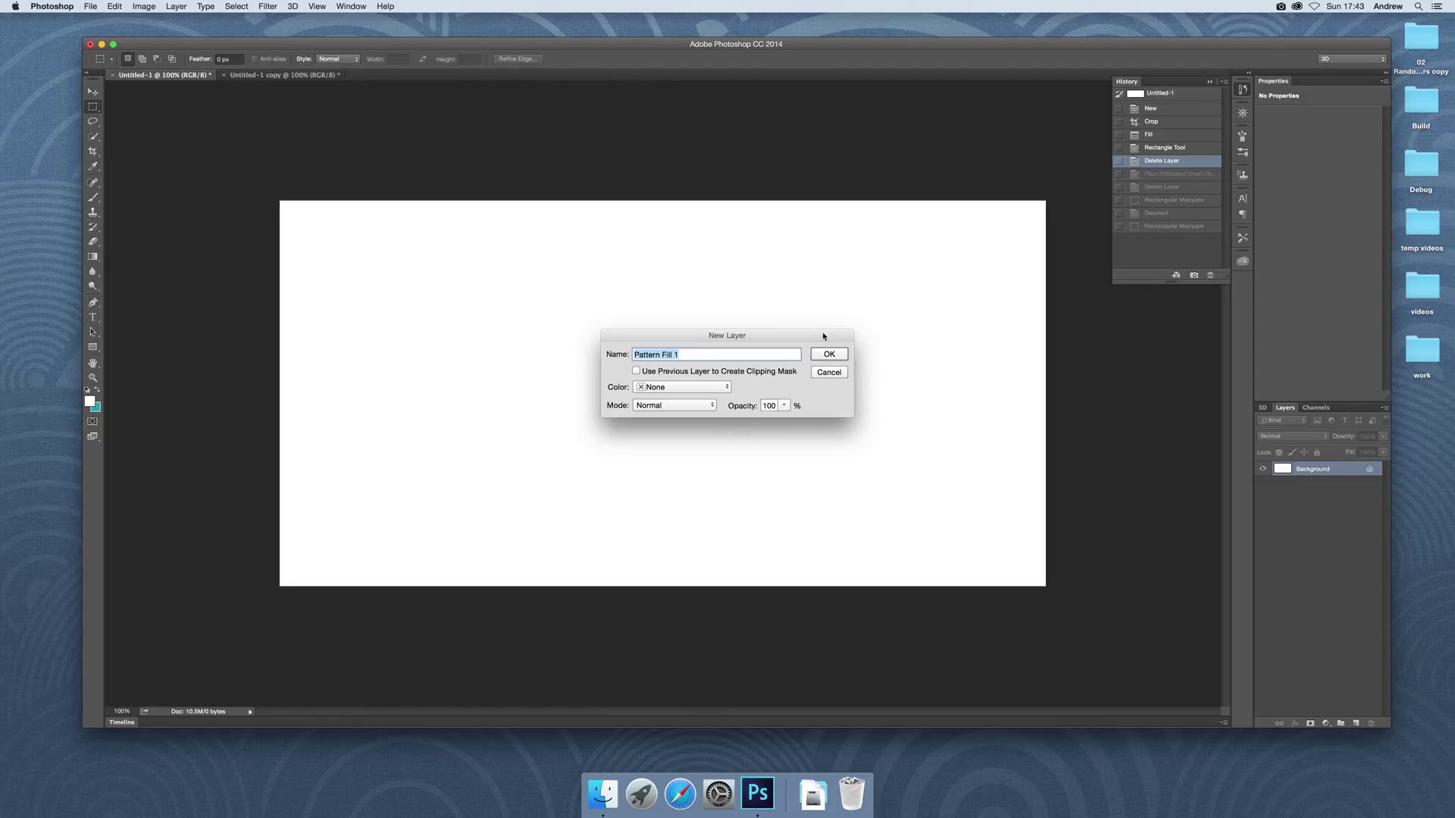
click(837, 355)
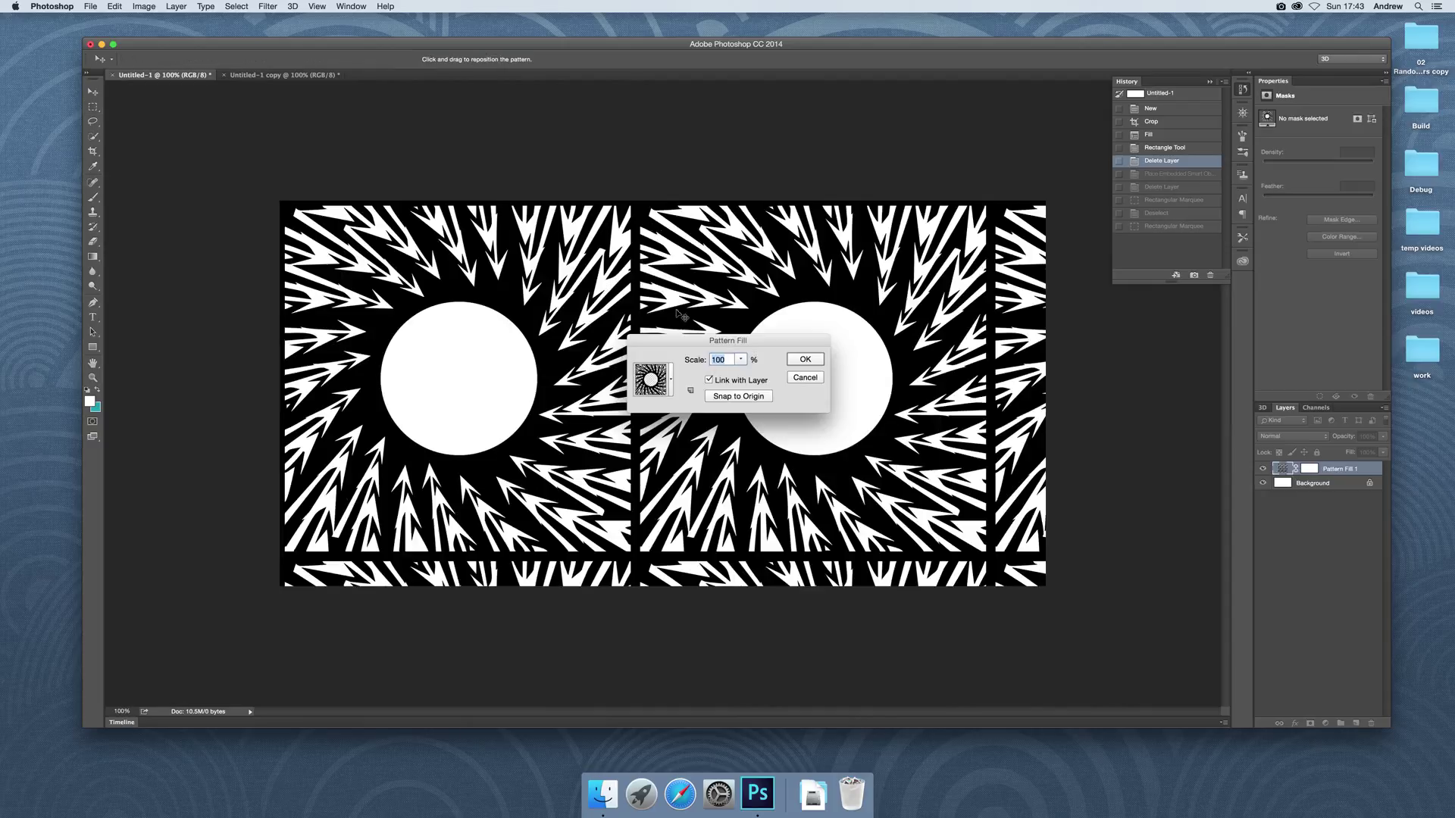
click(669, 385)
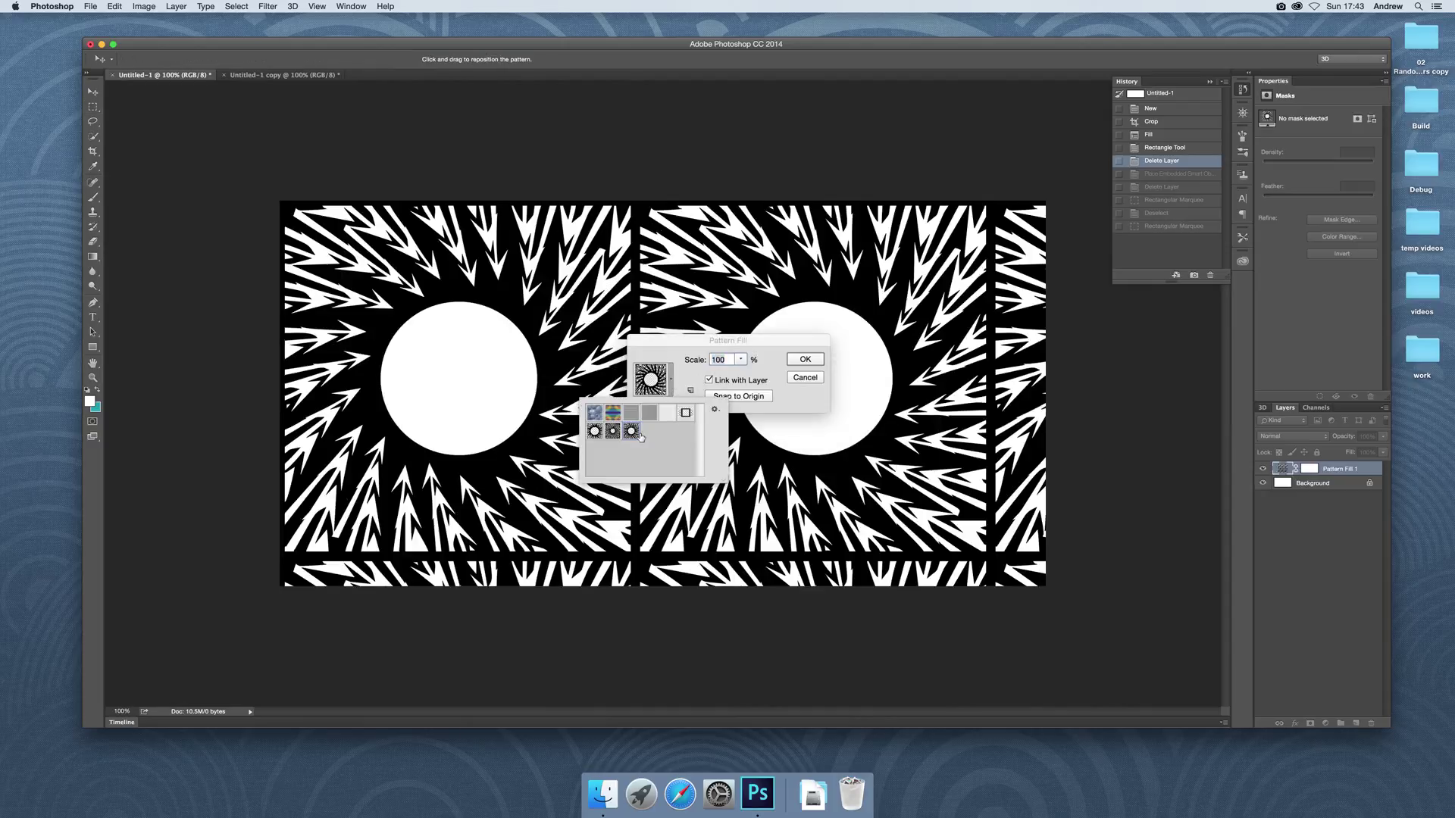
click(595, 432)
click(613, 432)
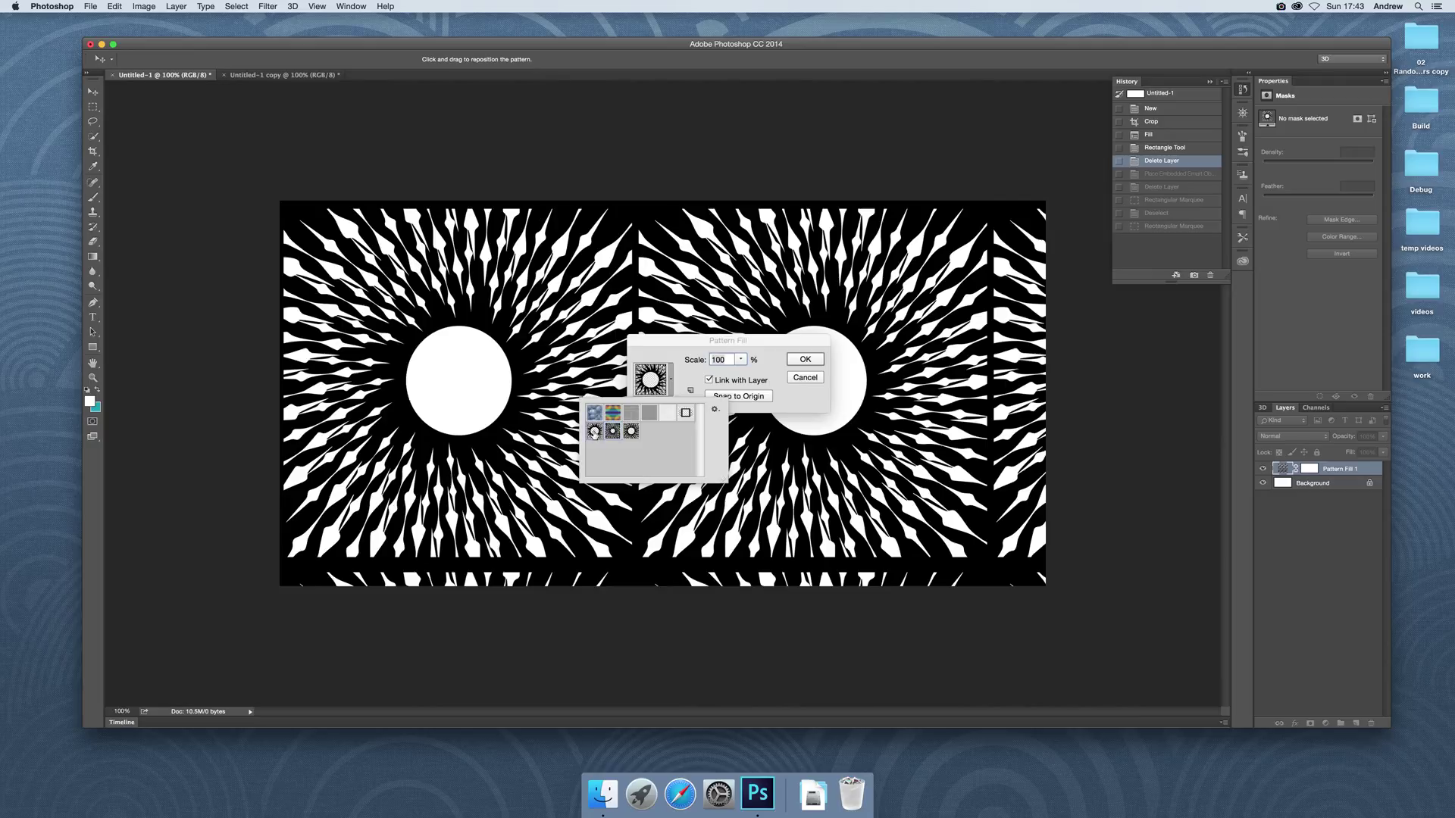
click(629, 437)
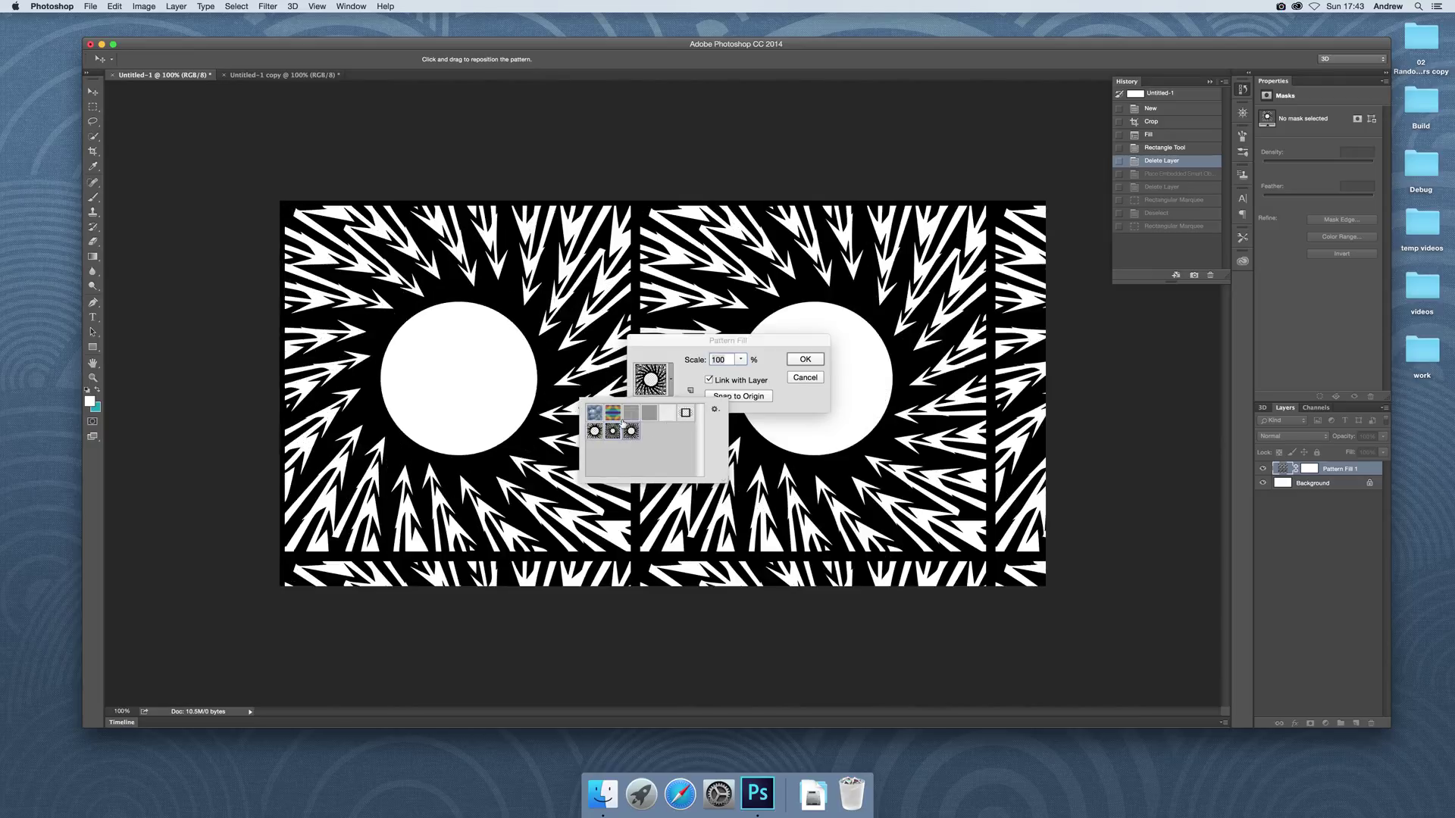
click(682, 356)
text(50)
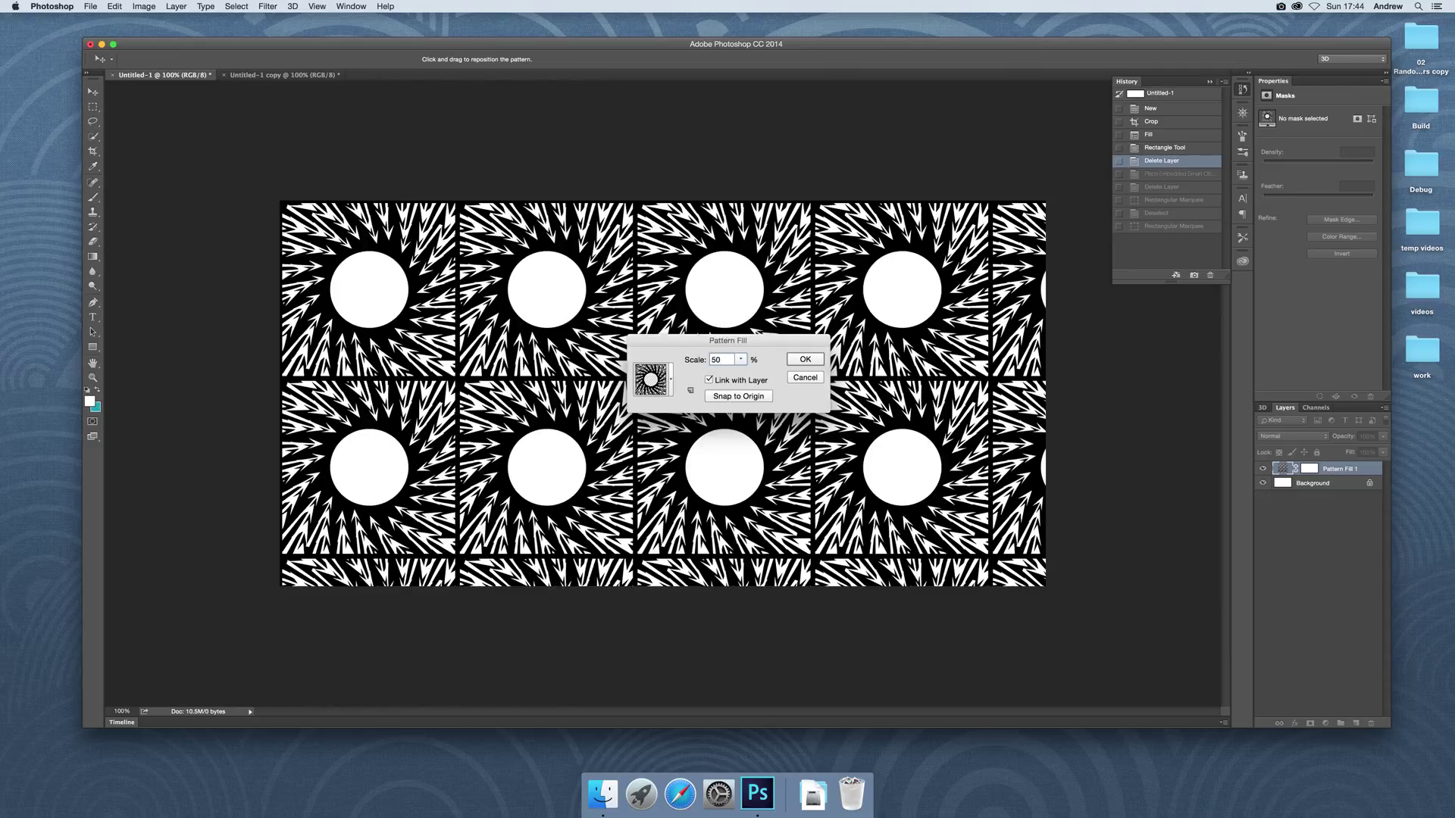
click(805, 378)
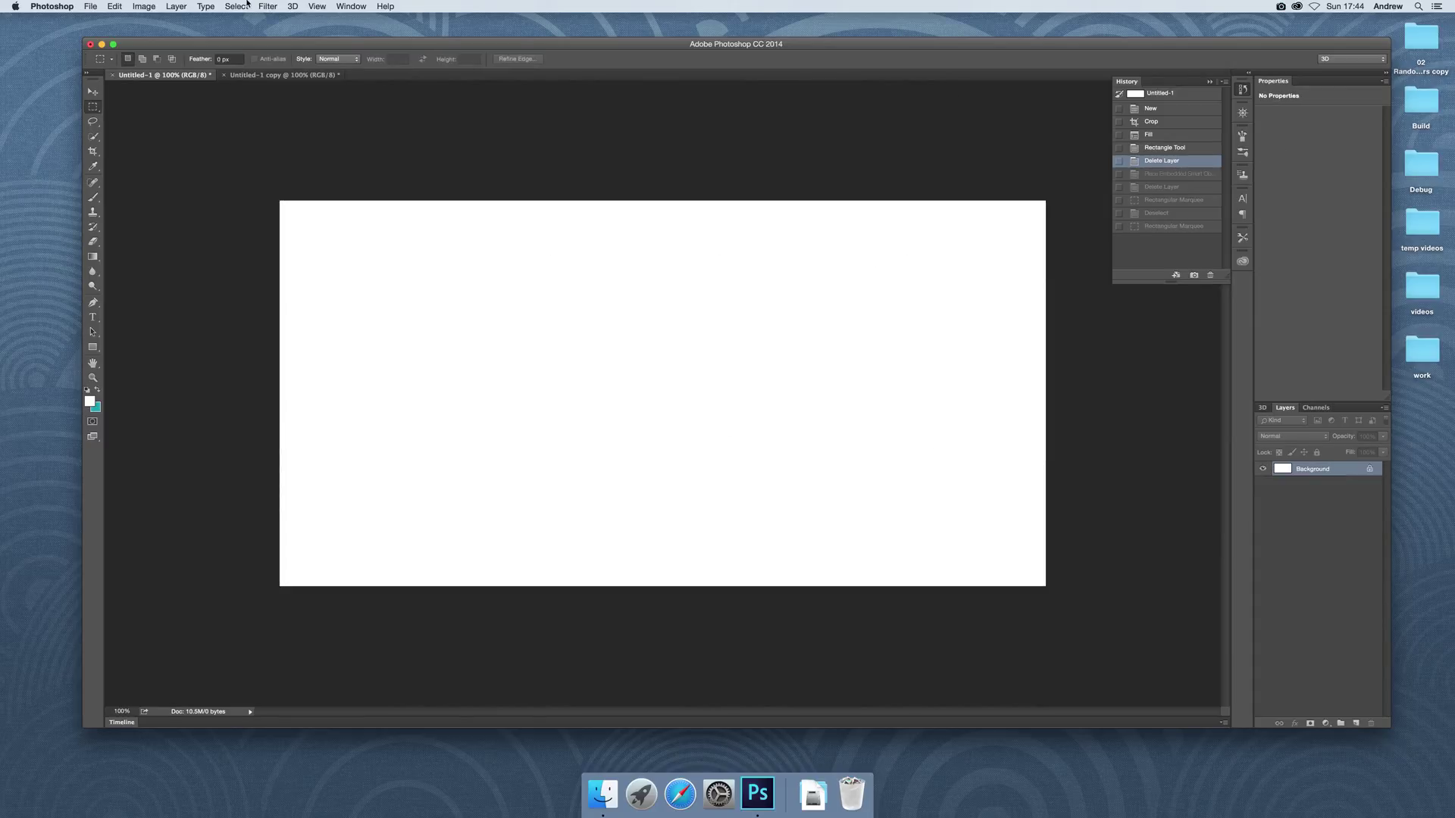
click(93, 347)
drag(393, 258, 825, 491)
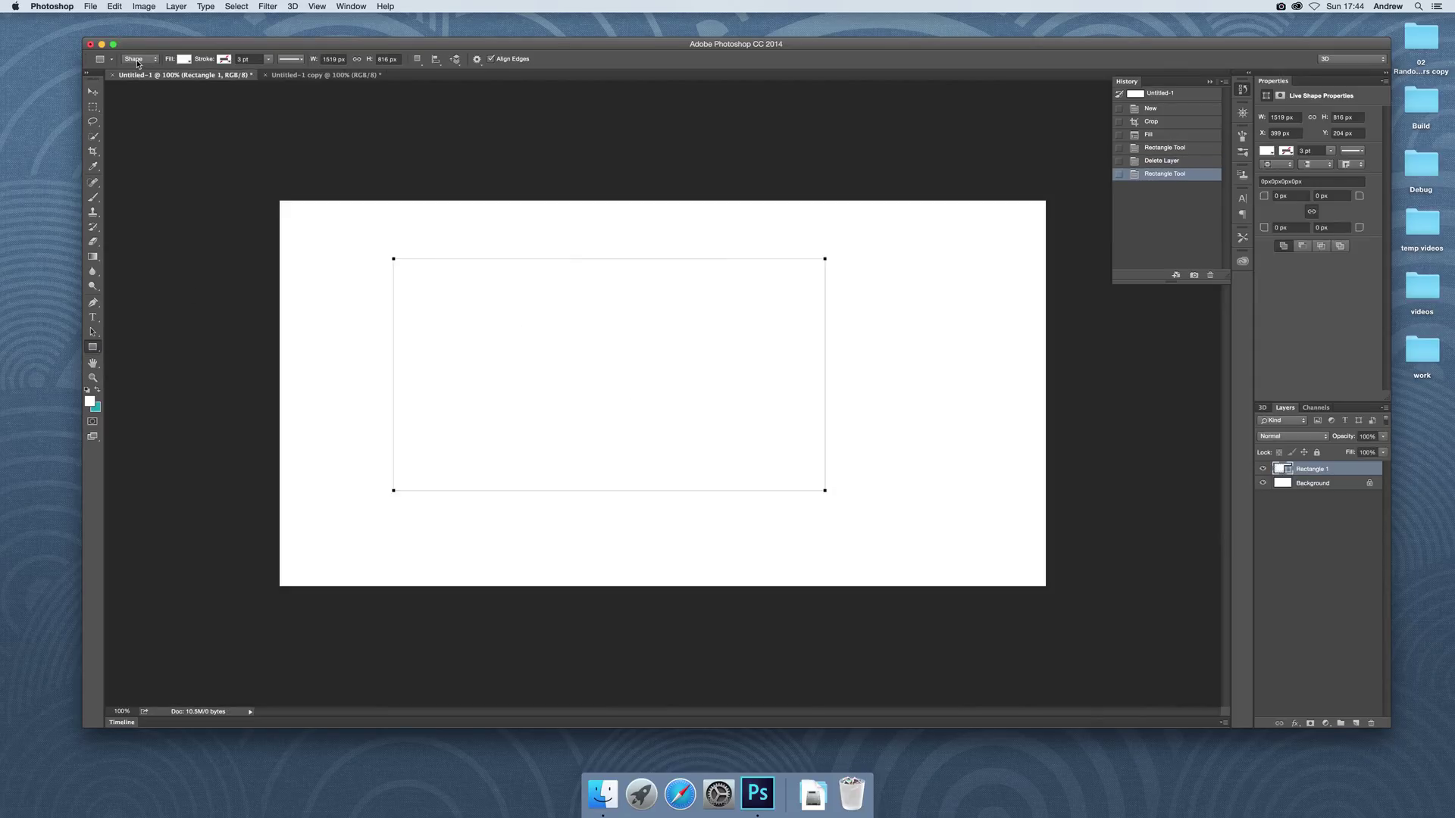
click(176, 7)
mouse_move(209, 83)
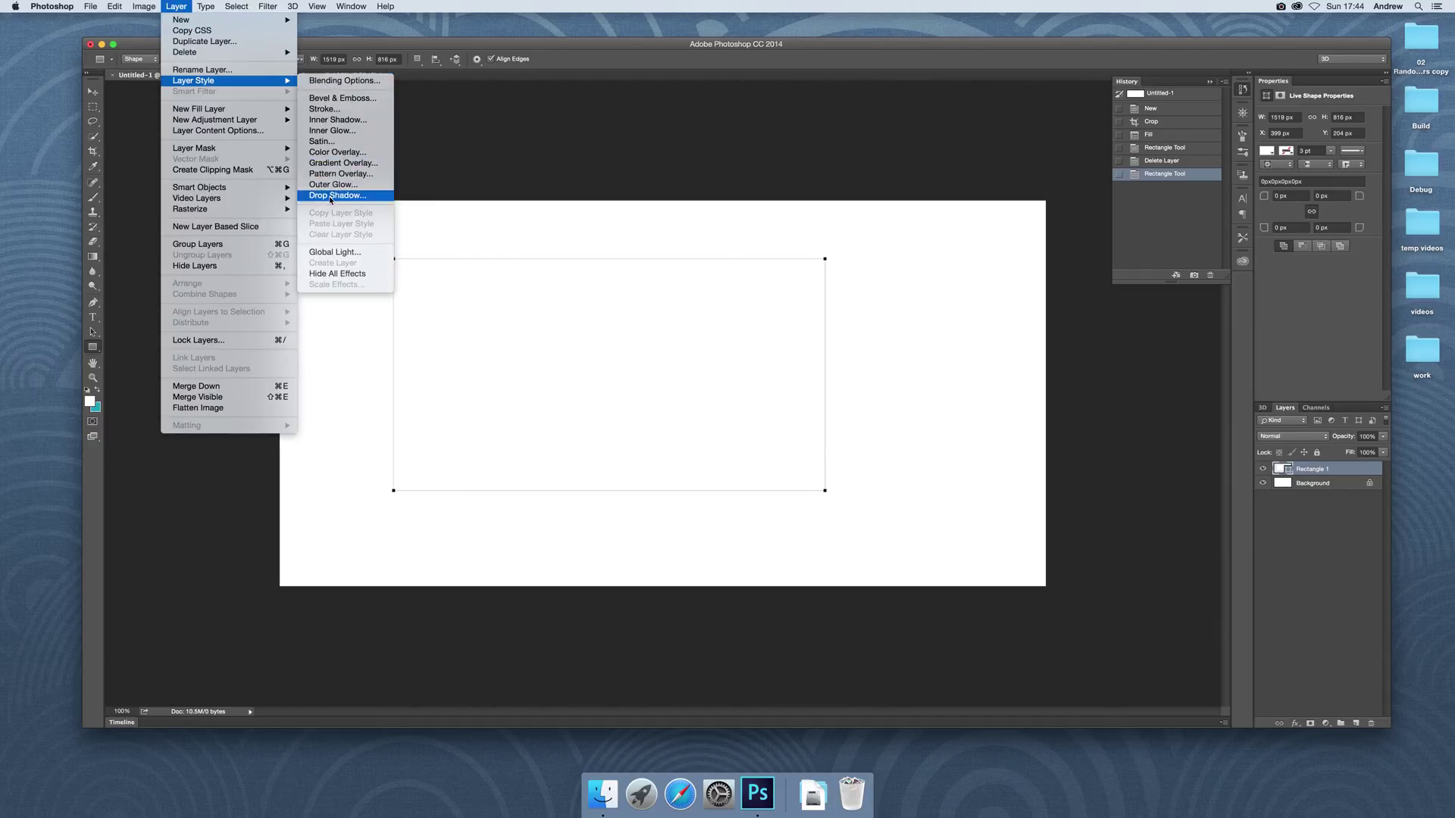
click(341, 174)
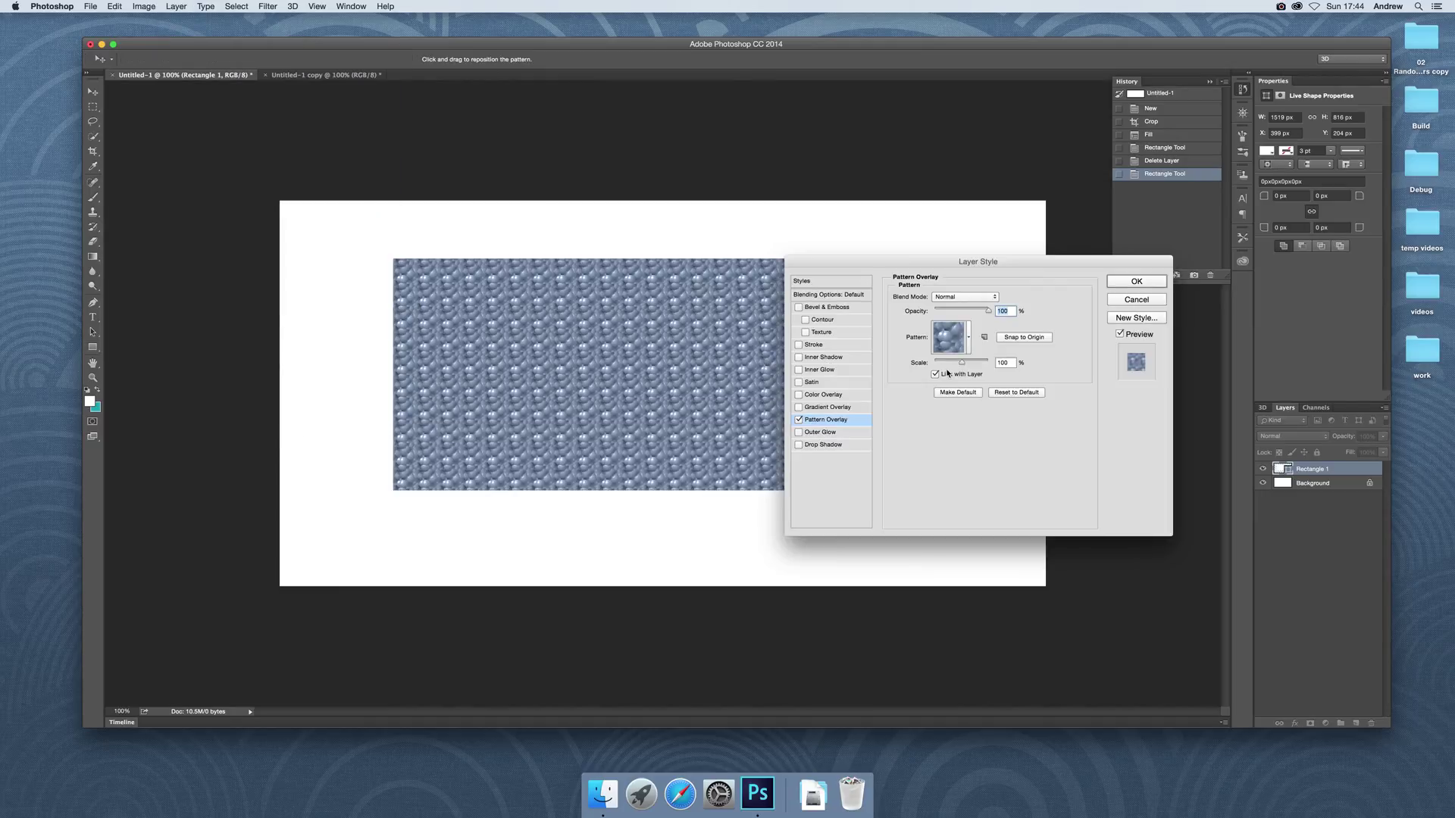
click(968, 339)
click(929, 389)
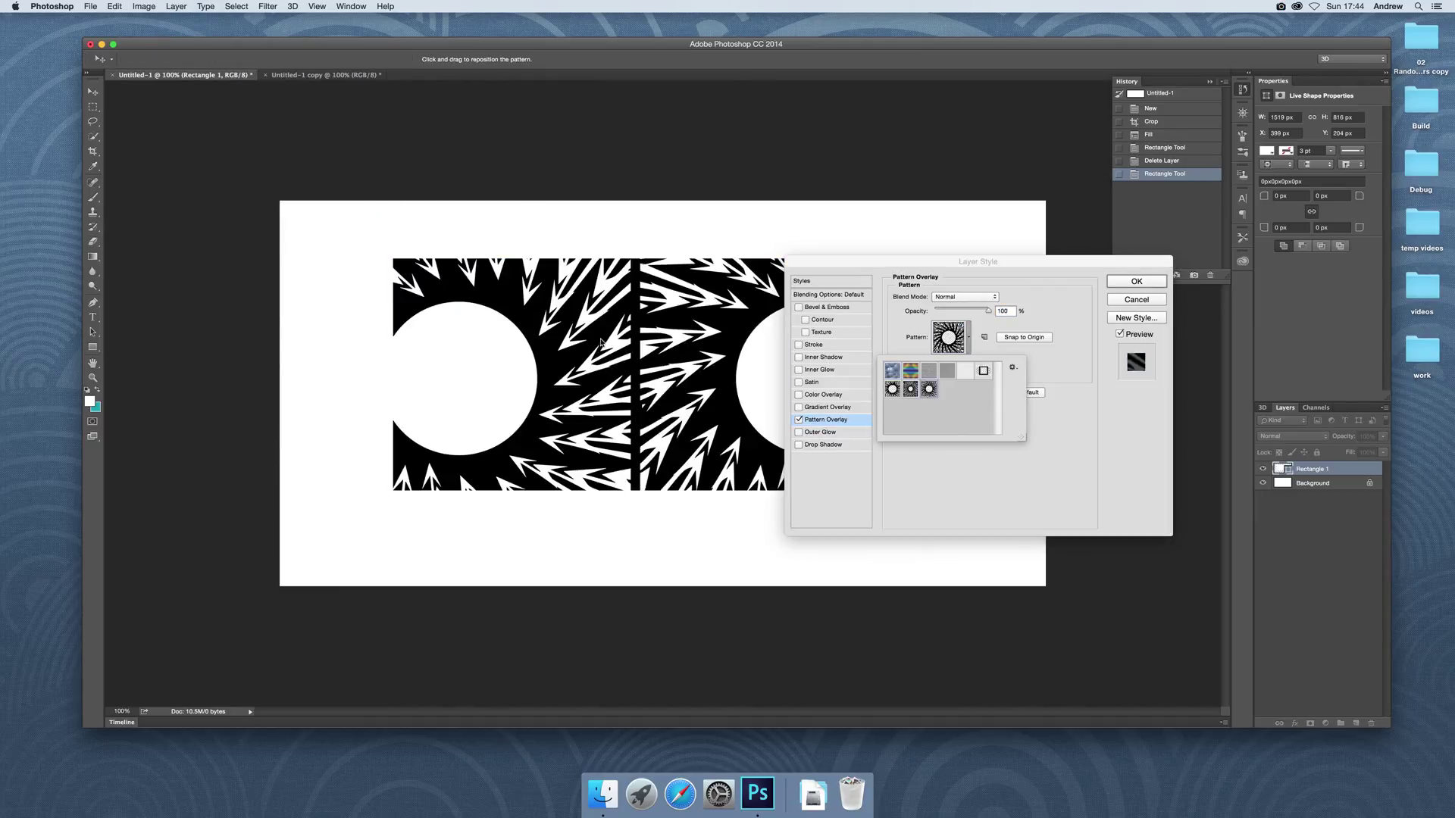
drag(564, 365, 671, 390)
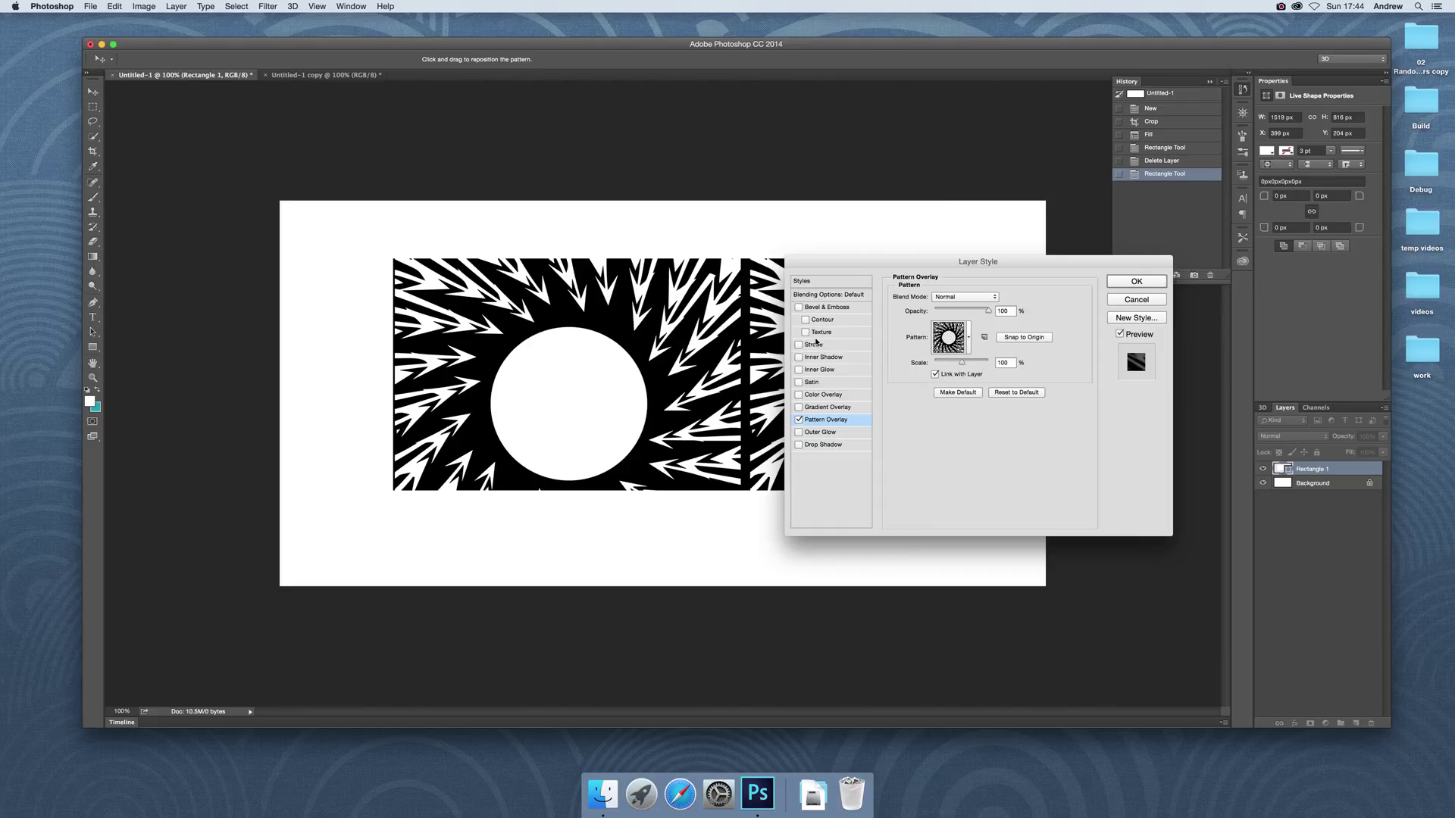
click(816, 344)
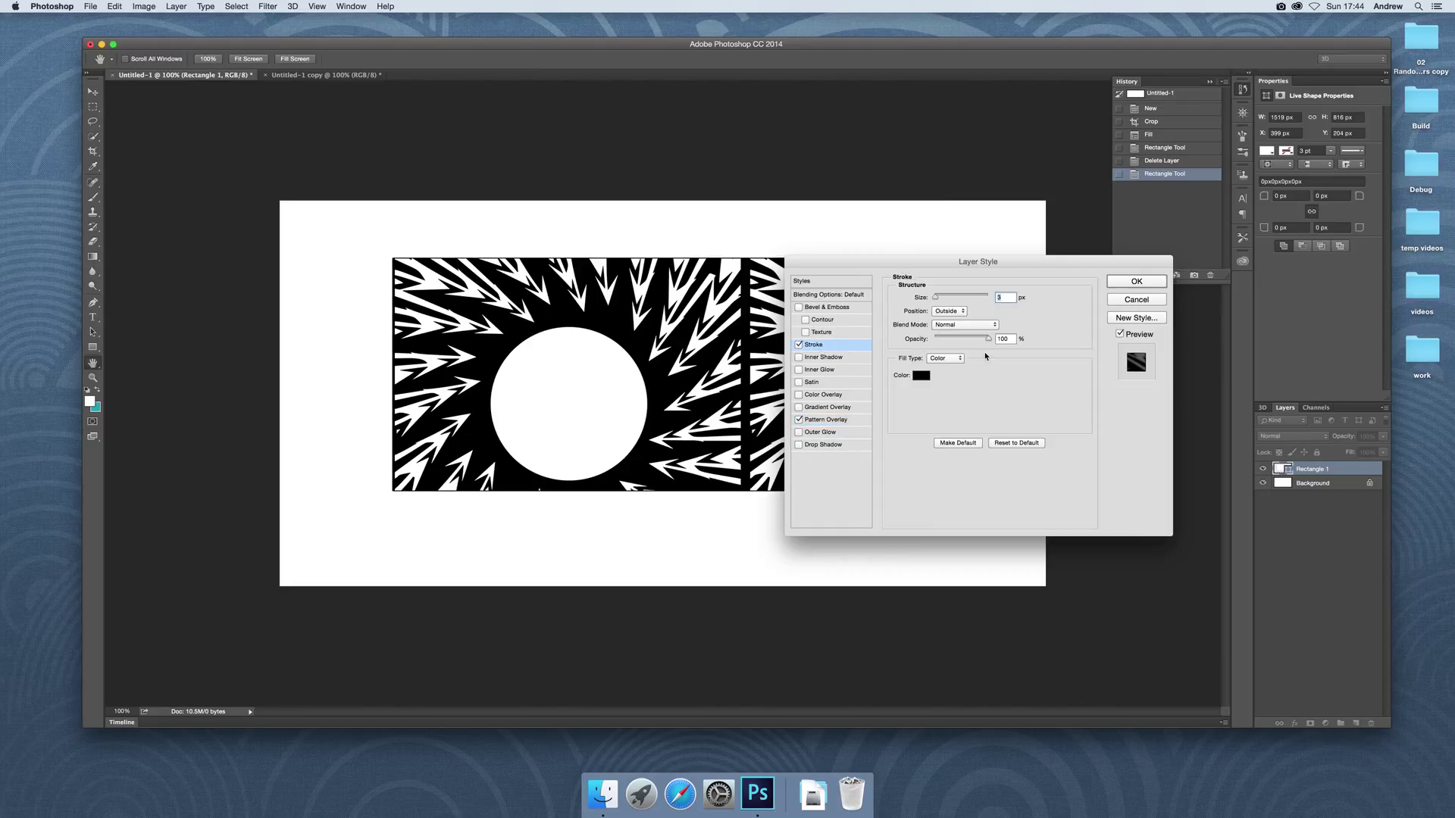
click(944, 359)
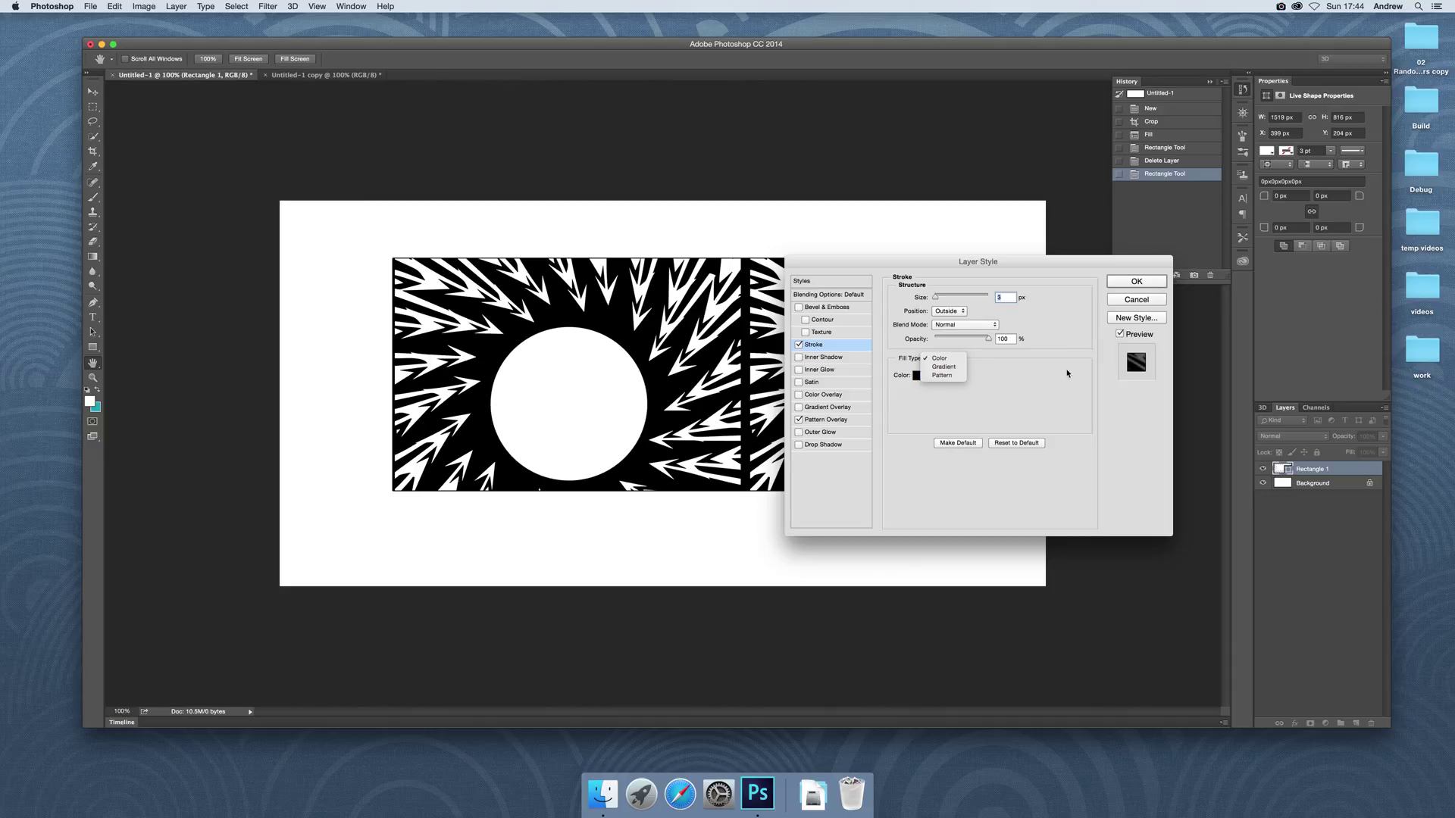
click(1152, 301)
click(1142, 300)
key(BackSpace)
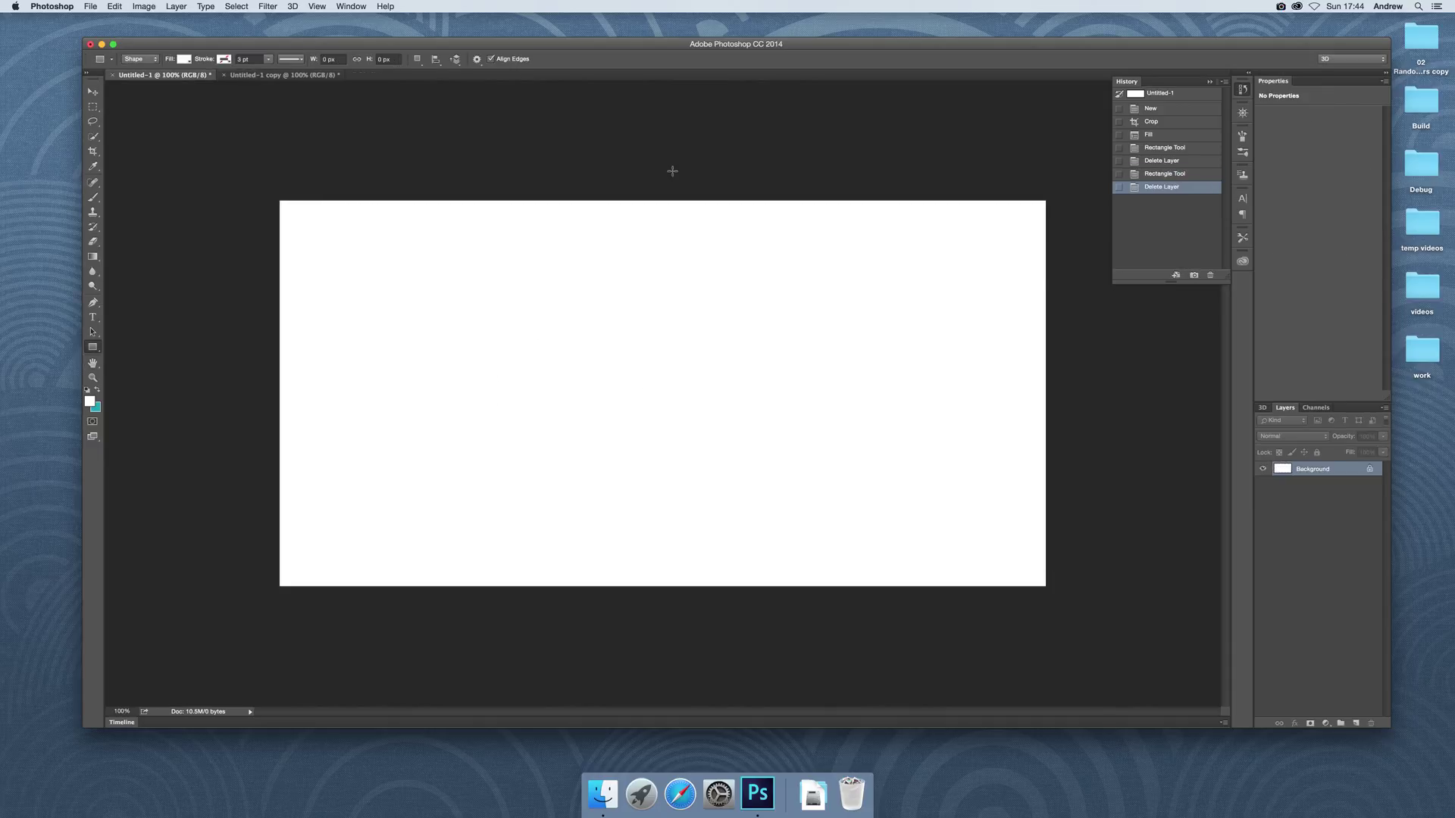
Step: Fill with the third sunburst custom pattern using Script: Brick Fill
click(113, 6)
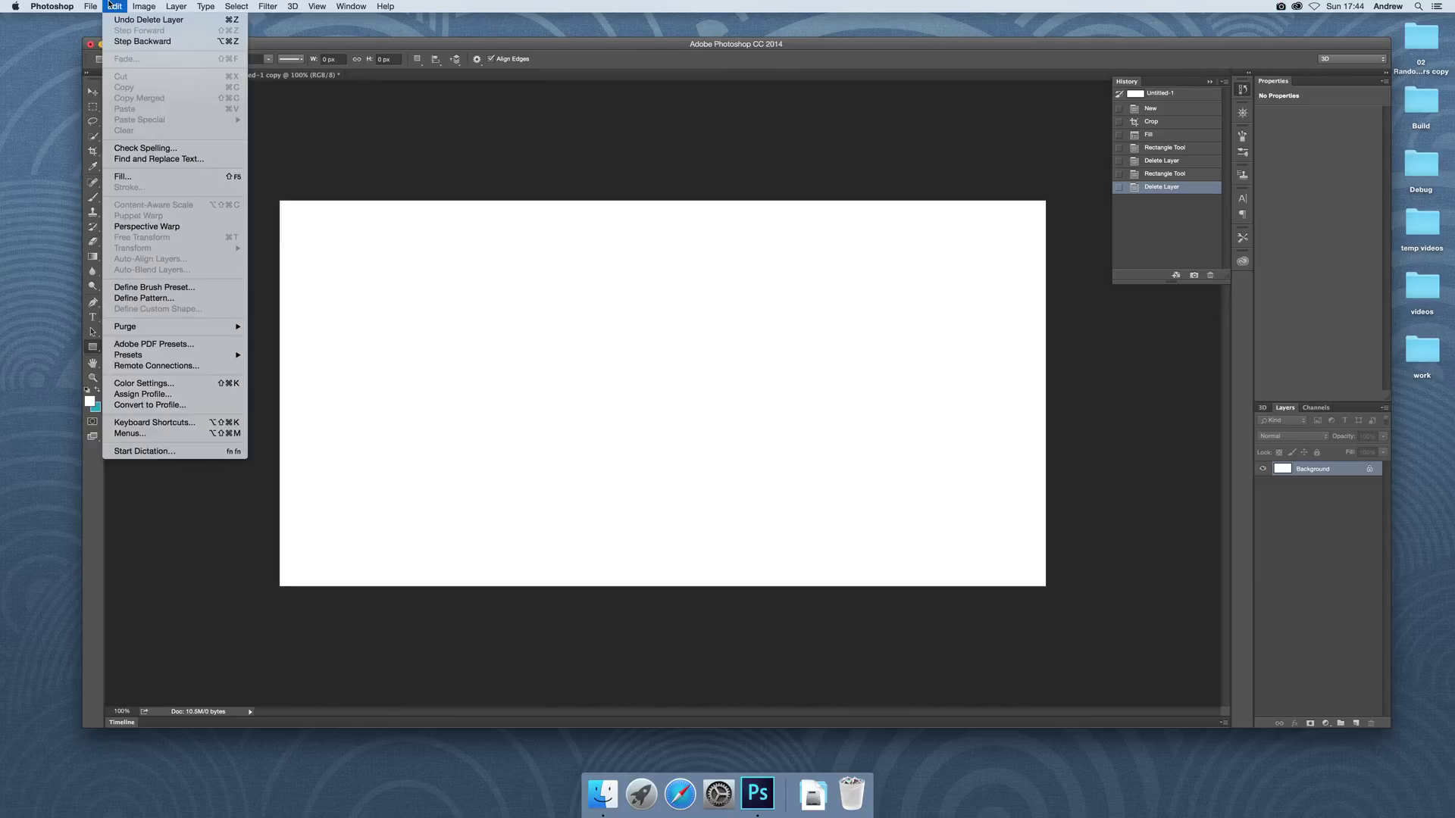
click(140, 178)
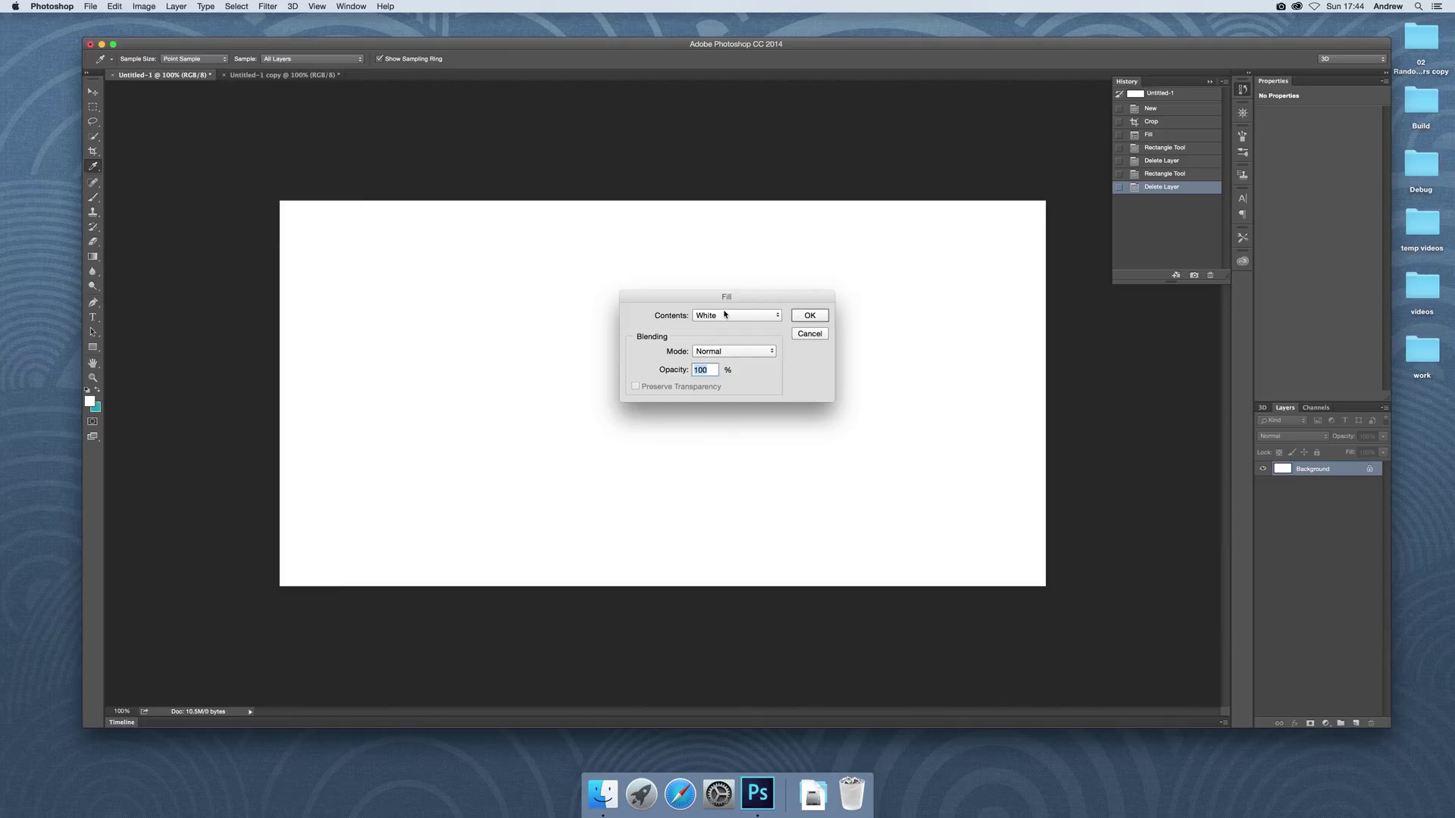
click(726, 315)
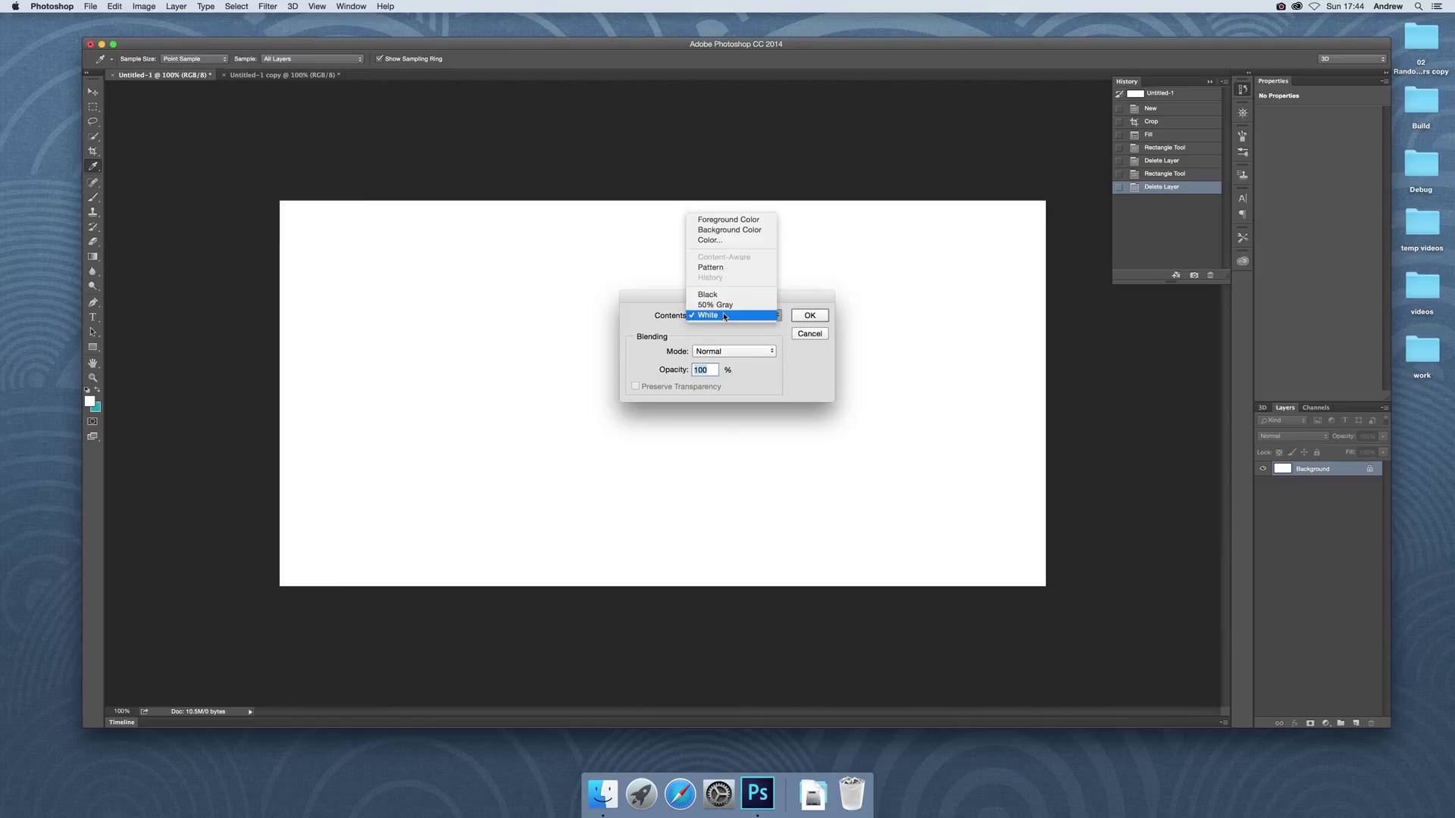
click(727, 267)
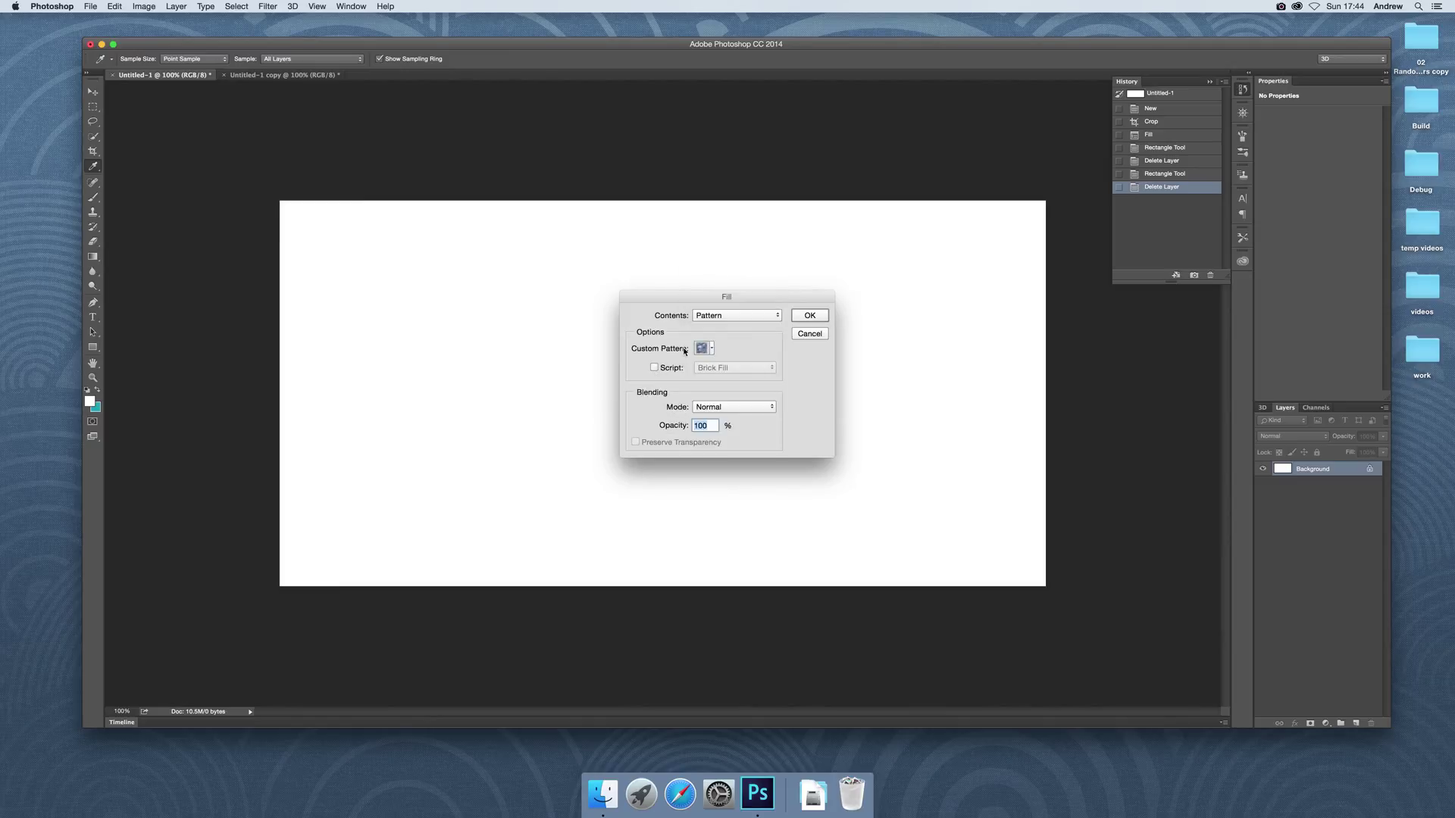
click(712, 348)
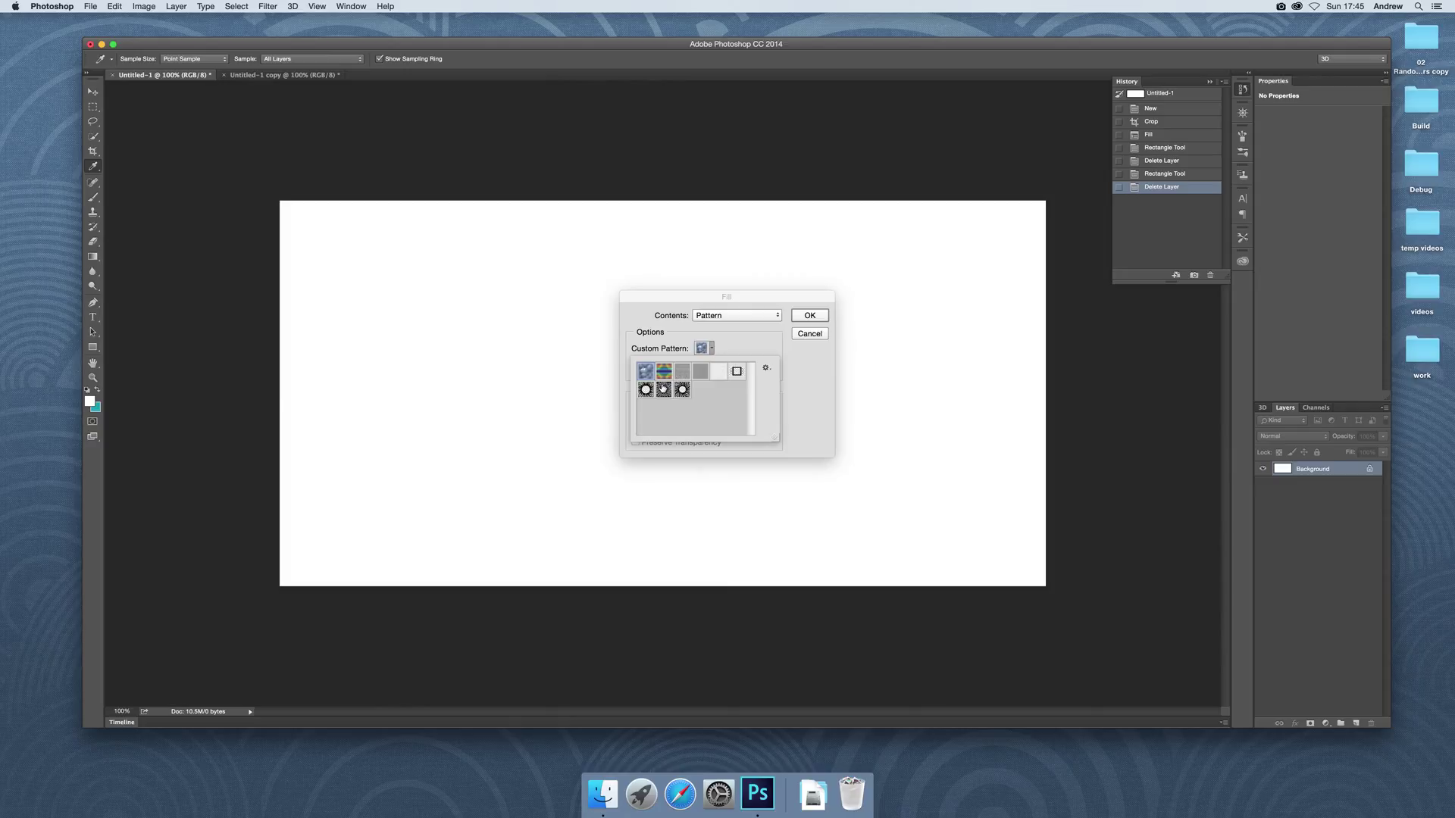
click(682, 391)
click(811, 319)
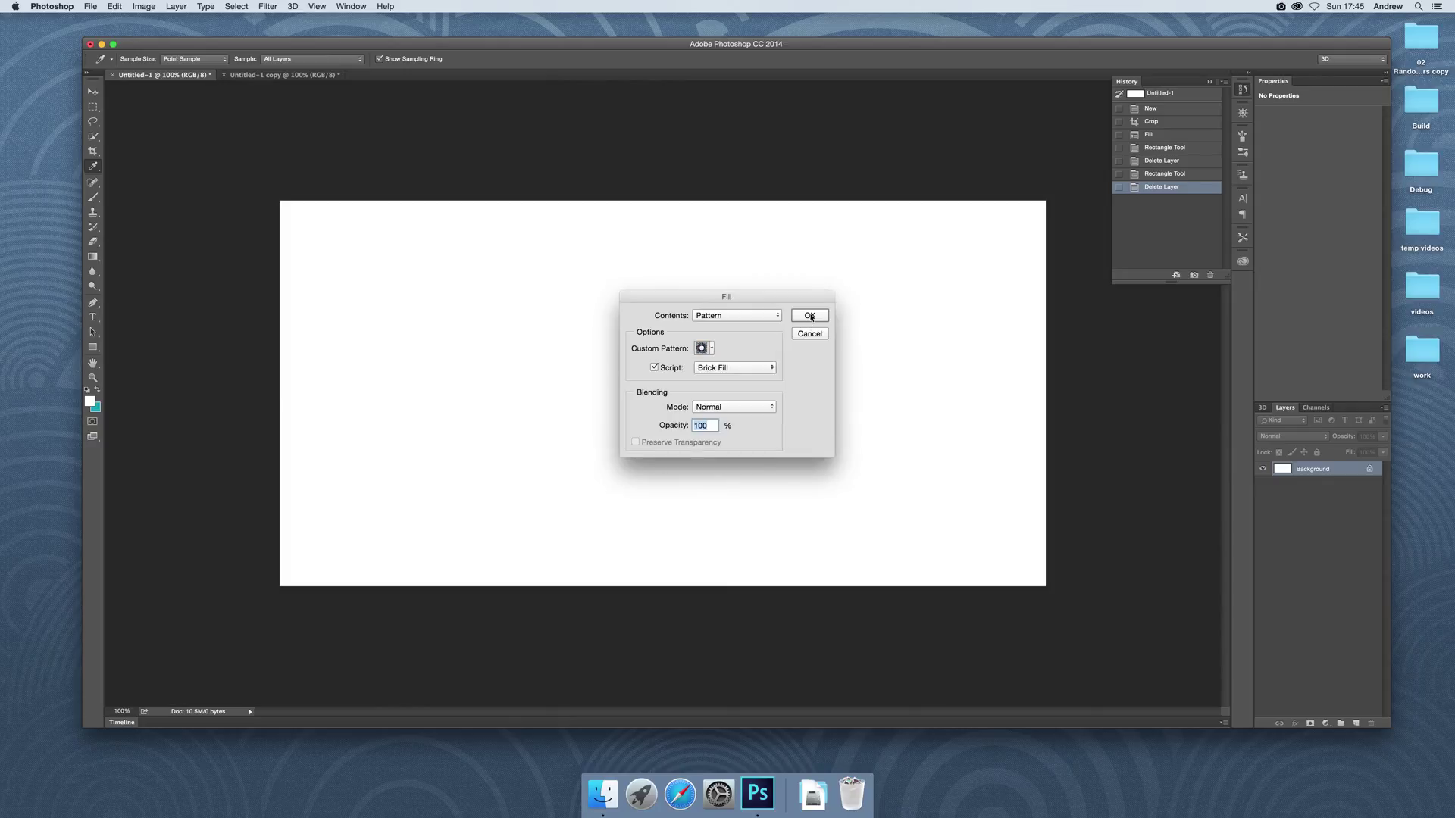
click(810, 319)
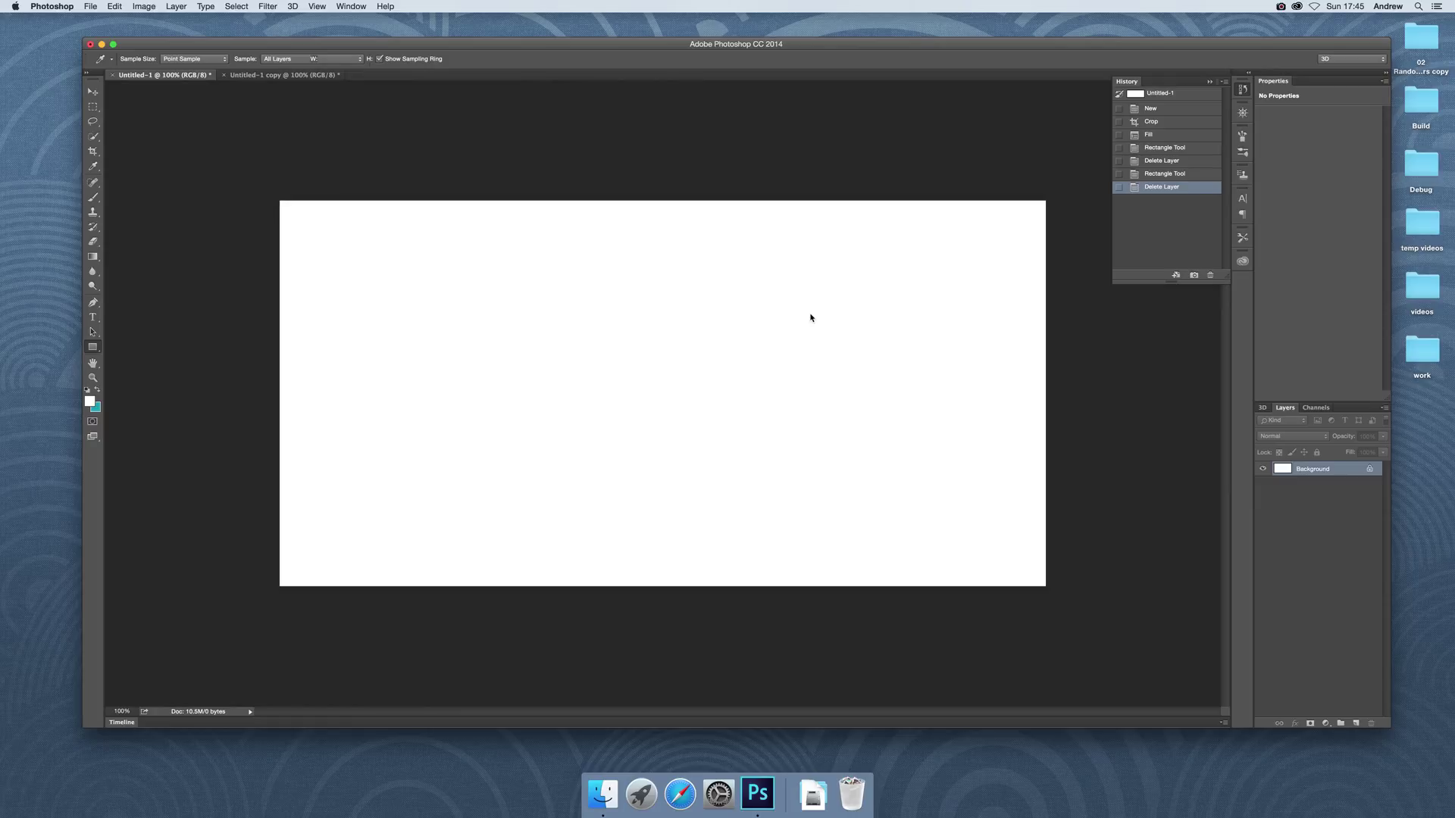
Step: Preview Brick Fill at pattern scale 1.01, spacing 537 and a rotated angle, then cancel
drag(628, 285, 813, 202)
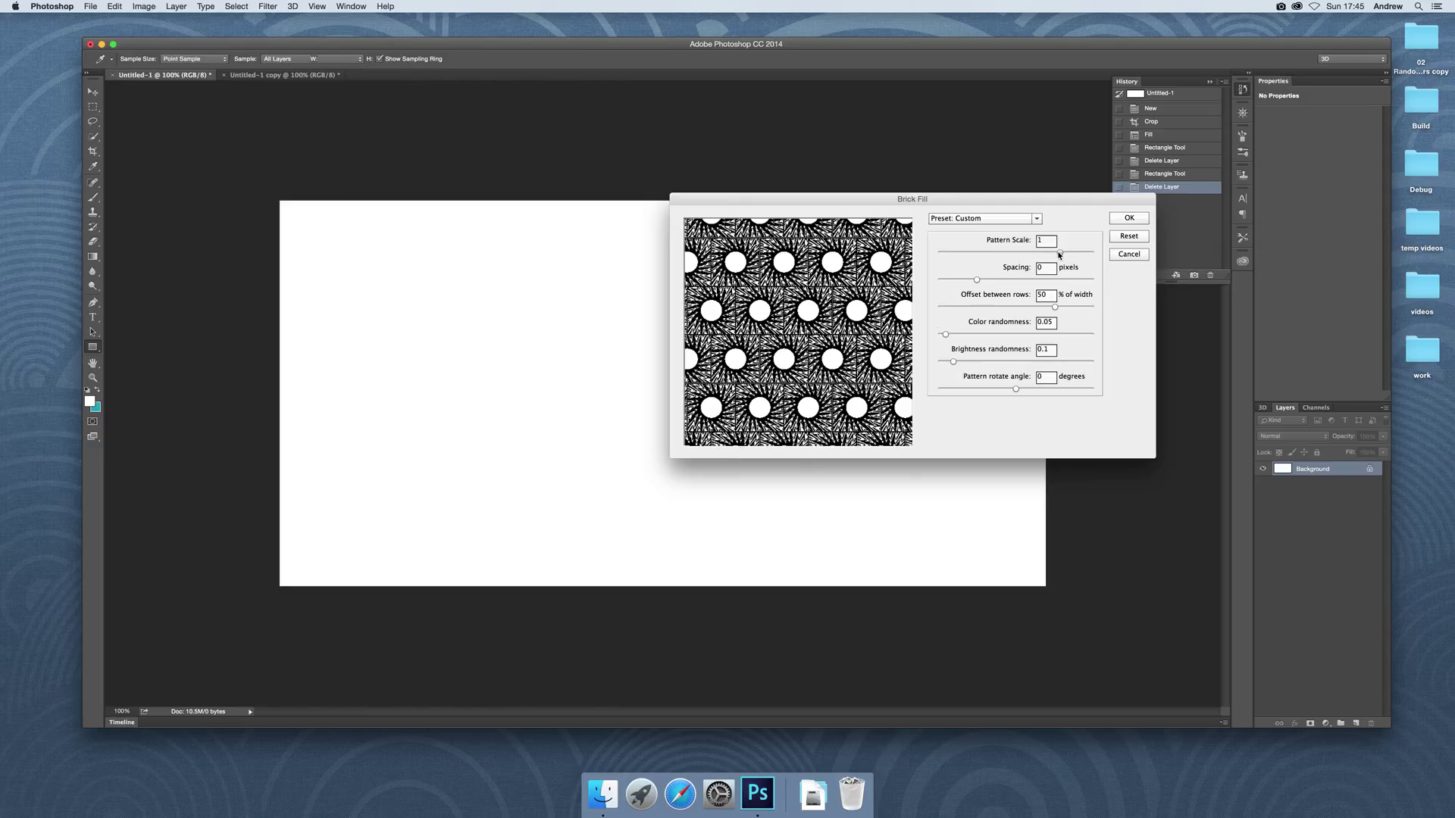
mouse_move(1060, 255)
mouse_down()
mouse_move(1078, 254)
mouse_move(1063, 255)
mouse_up()
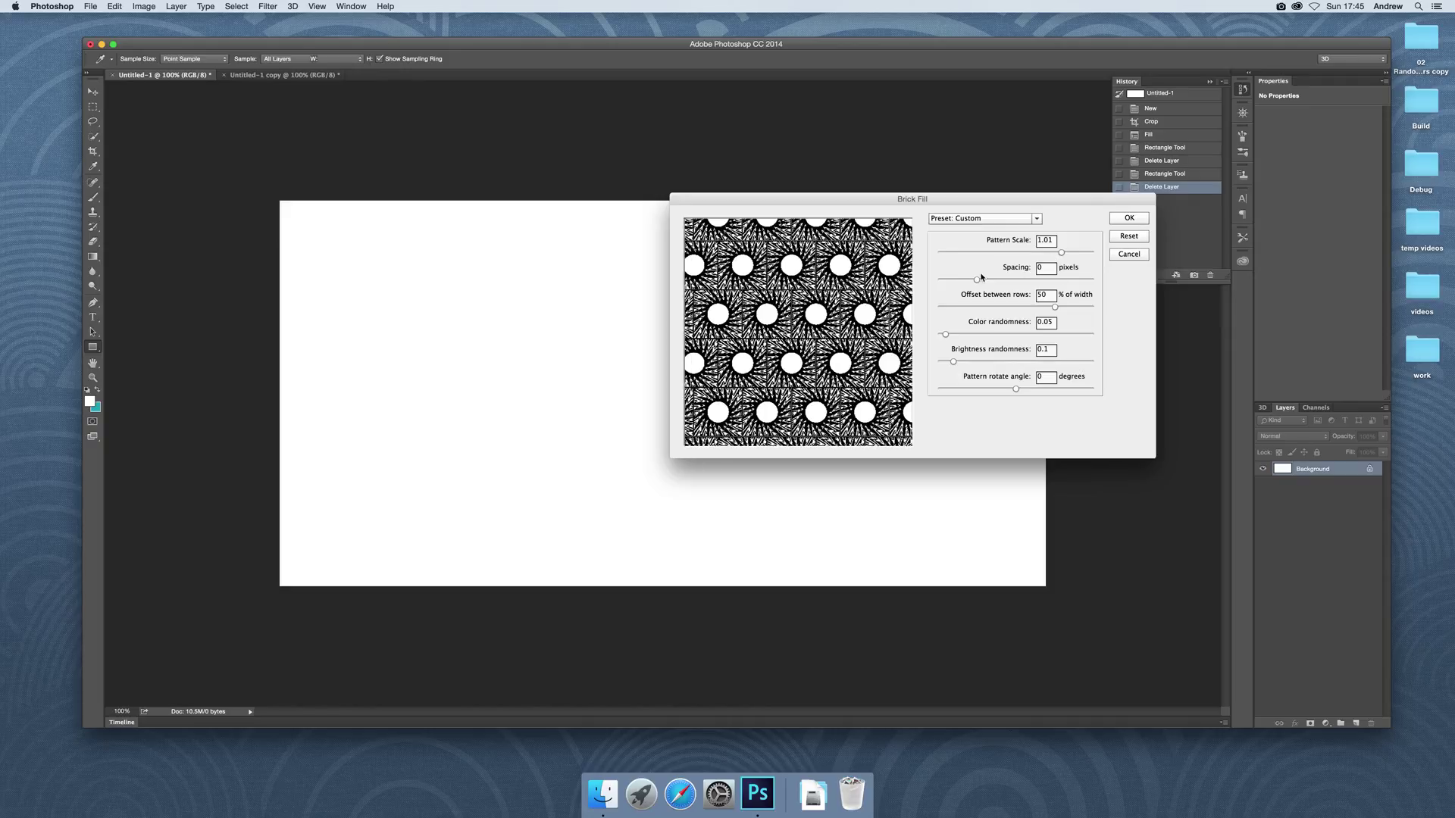
drag(981, 278, 993, 278)
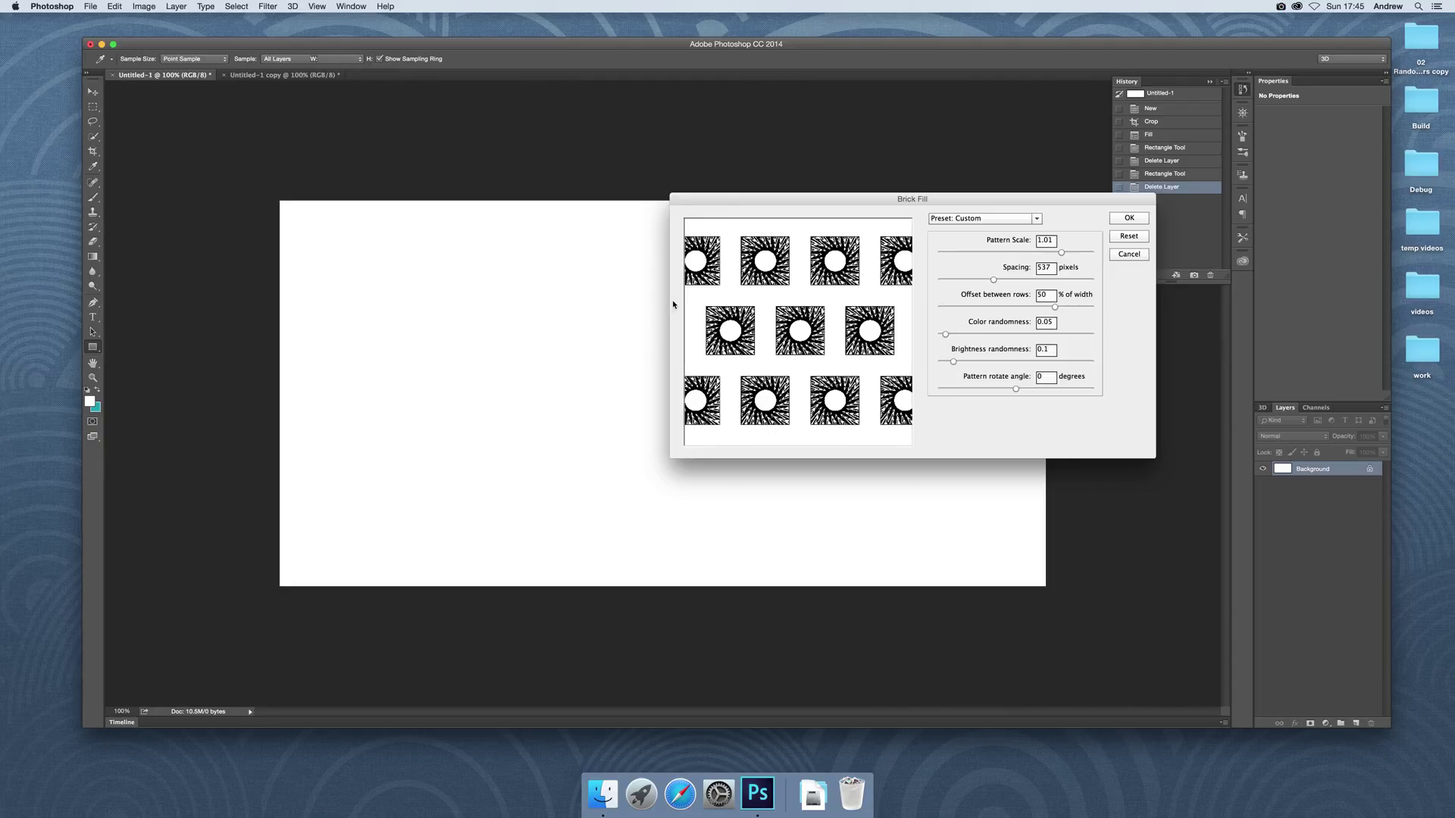
drag(1015, 389, 1041, 389)
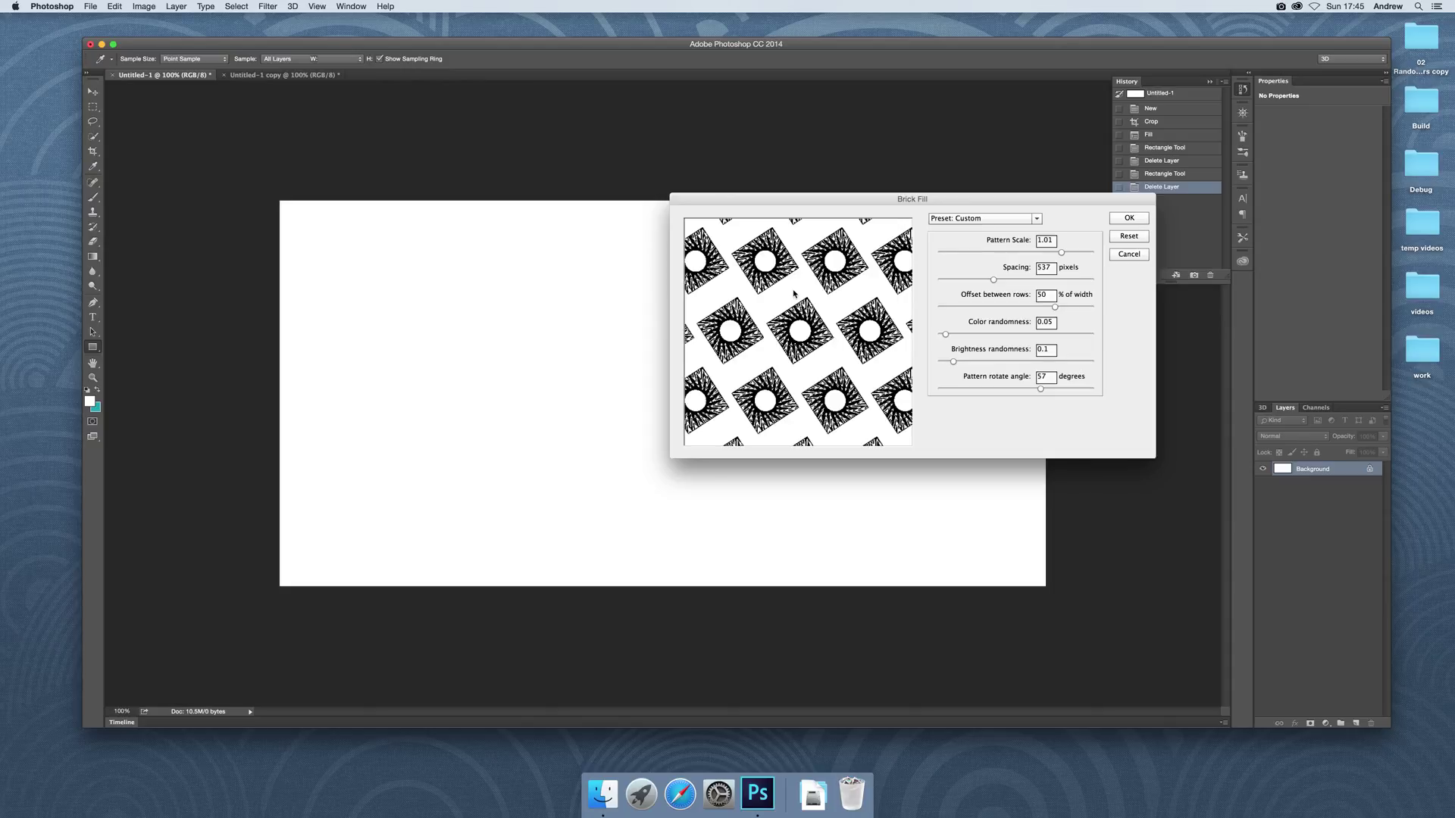
click(1129, 255)
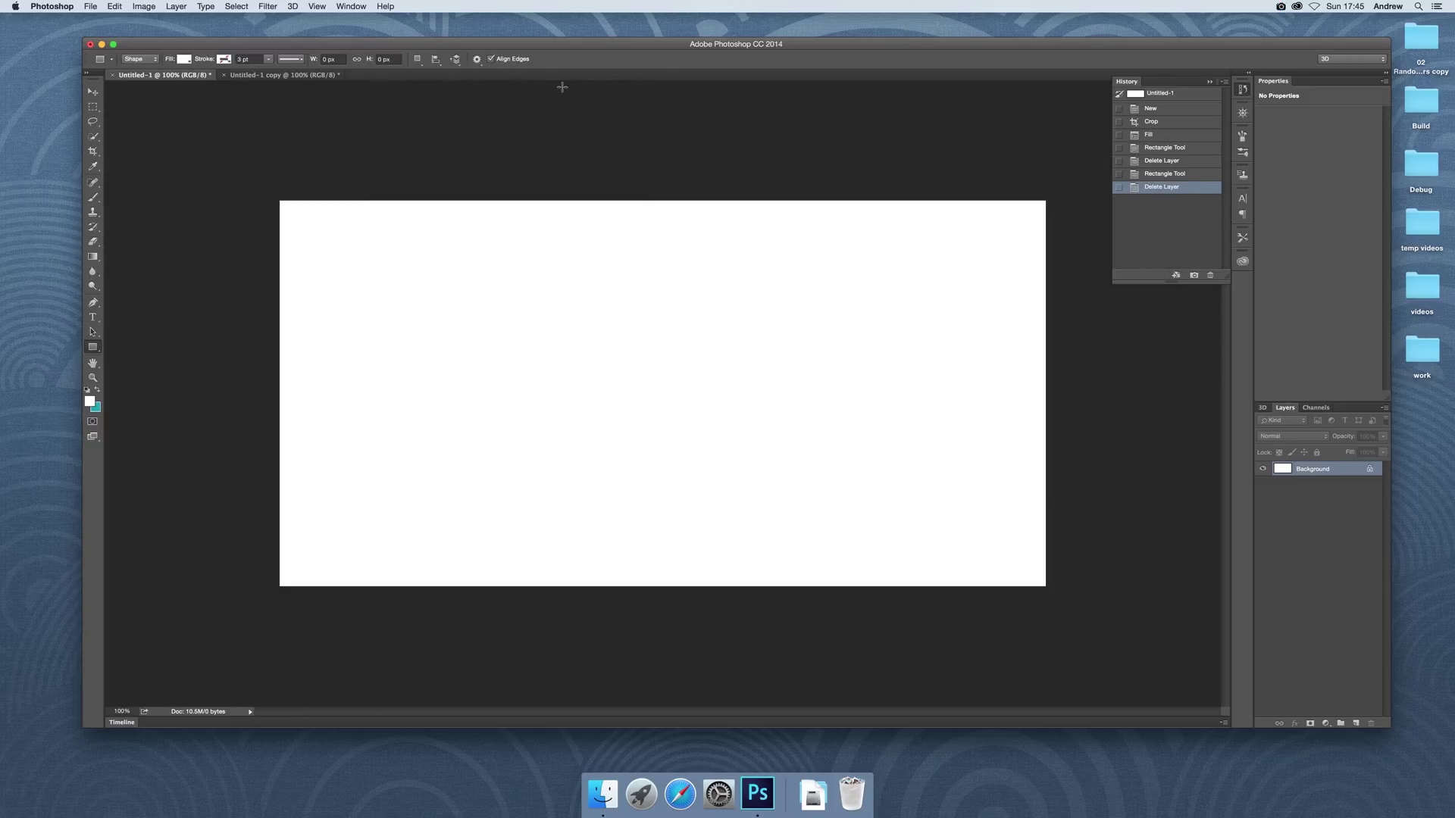